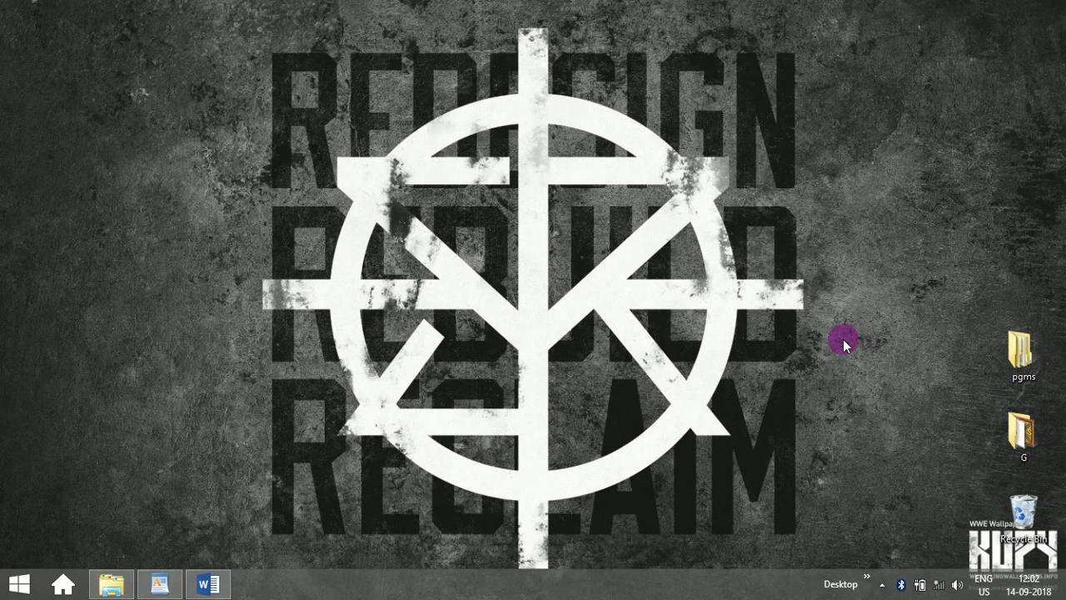
Bring up the open WordPad document, append the text "yugug" to its line, and minimize the window.
left_click(151, 588)
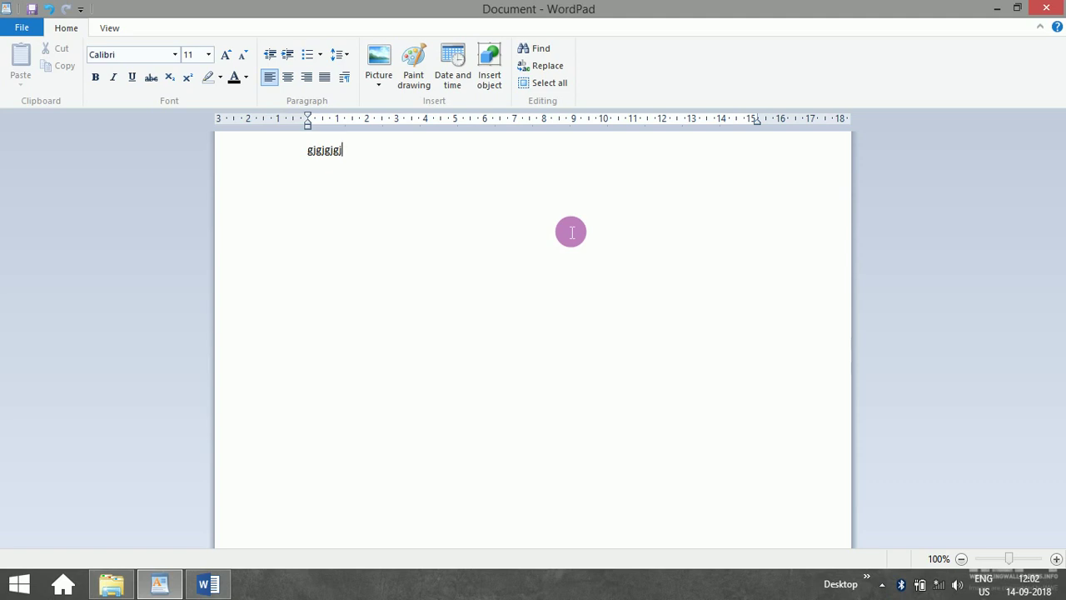
type("yugug")
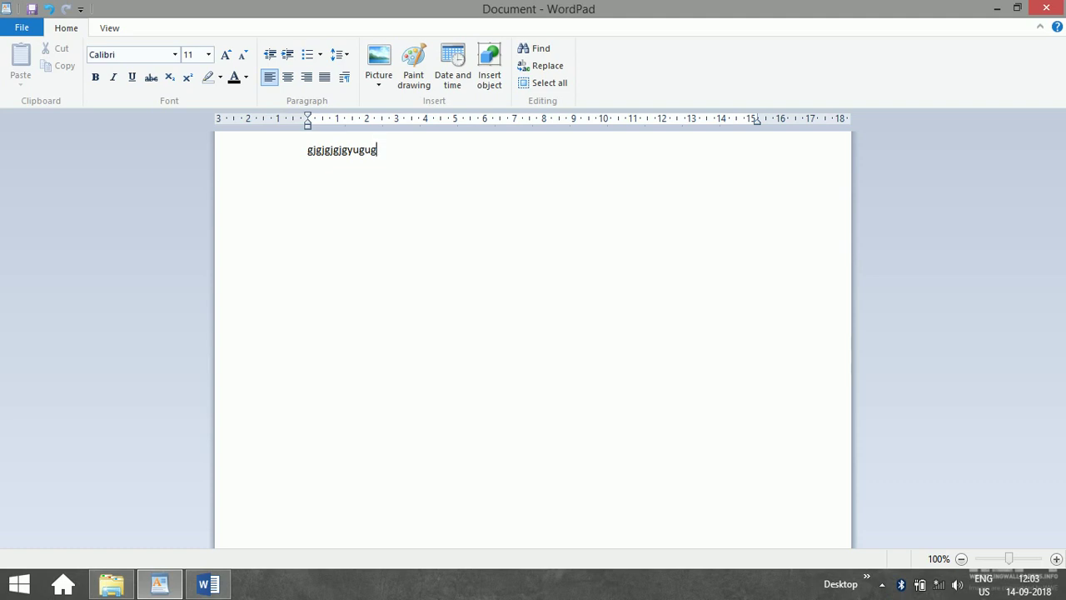
left_click(997, 8)
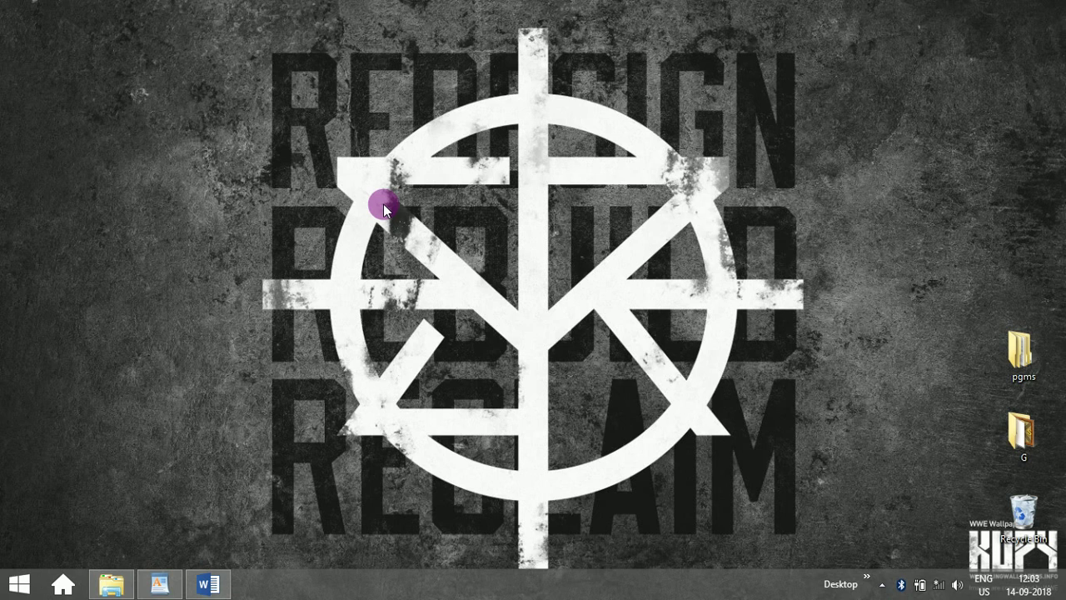
Search the computer for Task Manager, open it, and maximize its window.
key("super+c")
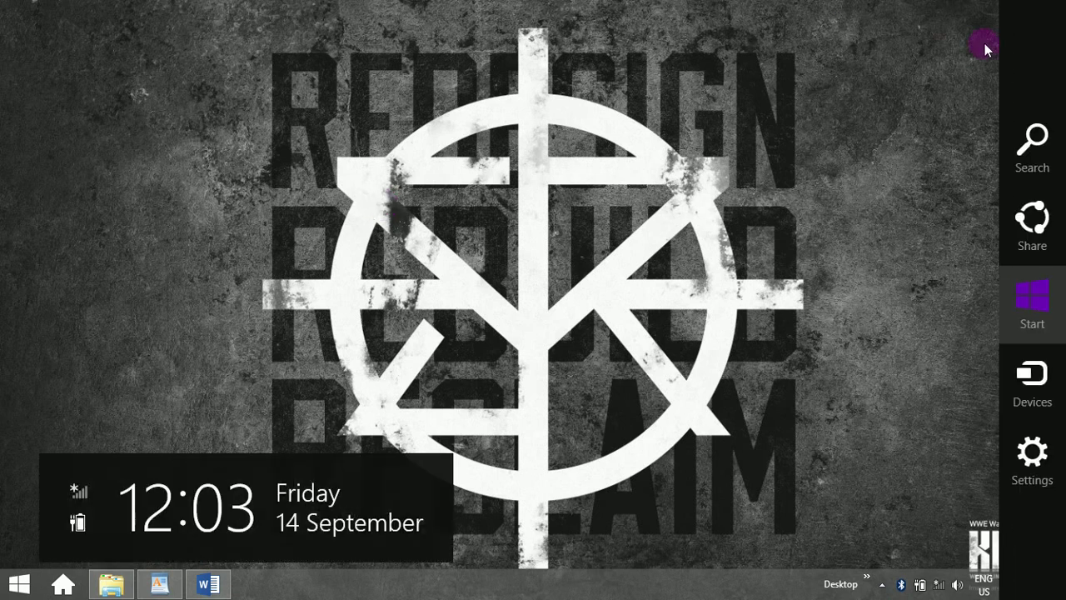
left_click(1041, 173)
type("task Manager")
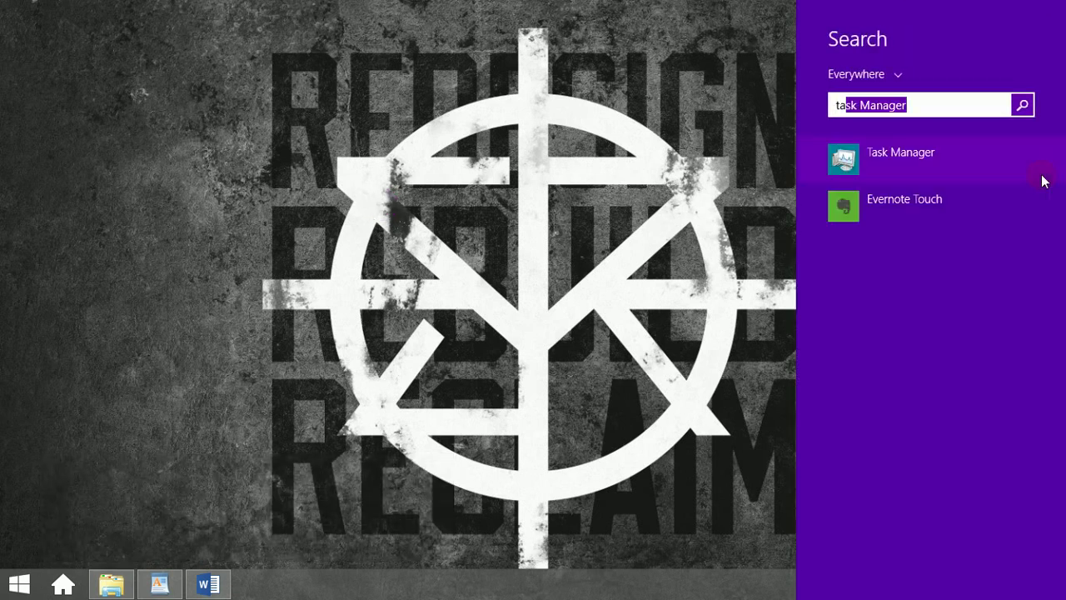
left_click(973, 167)
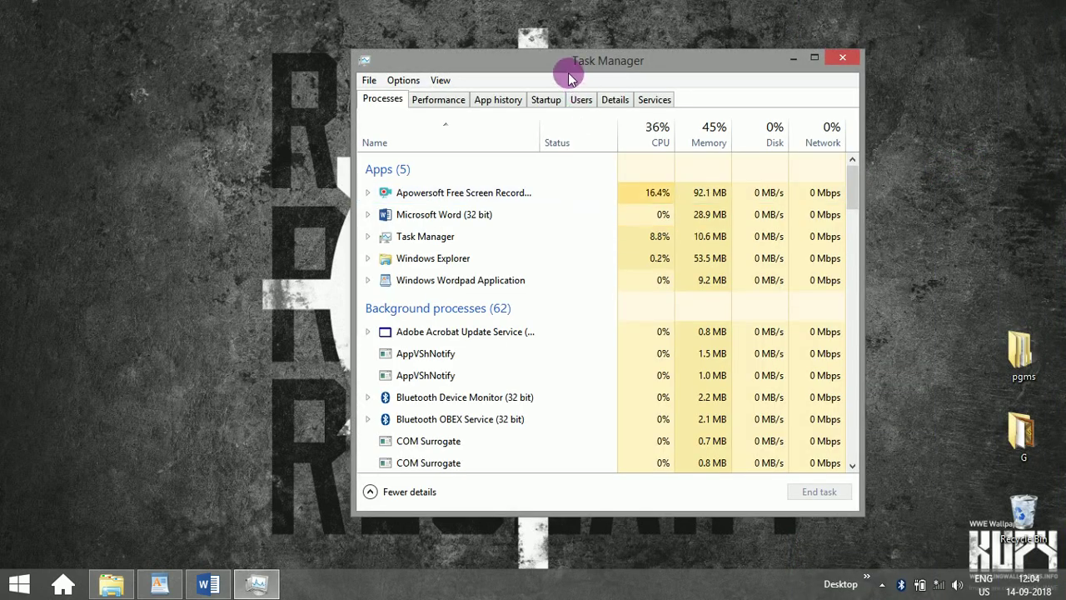
left_click_drag(566, 60, 553, 31)
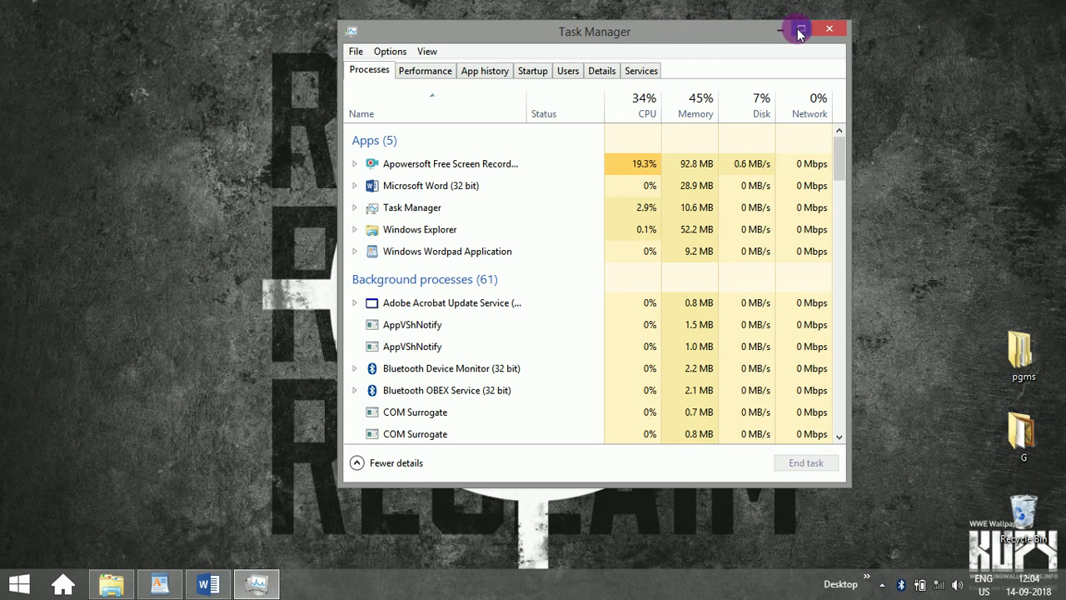
left_click(800, 30)
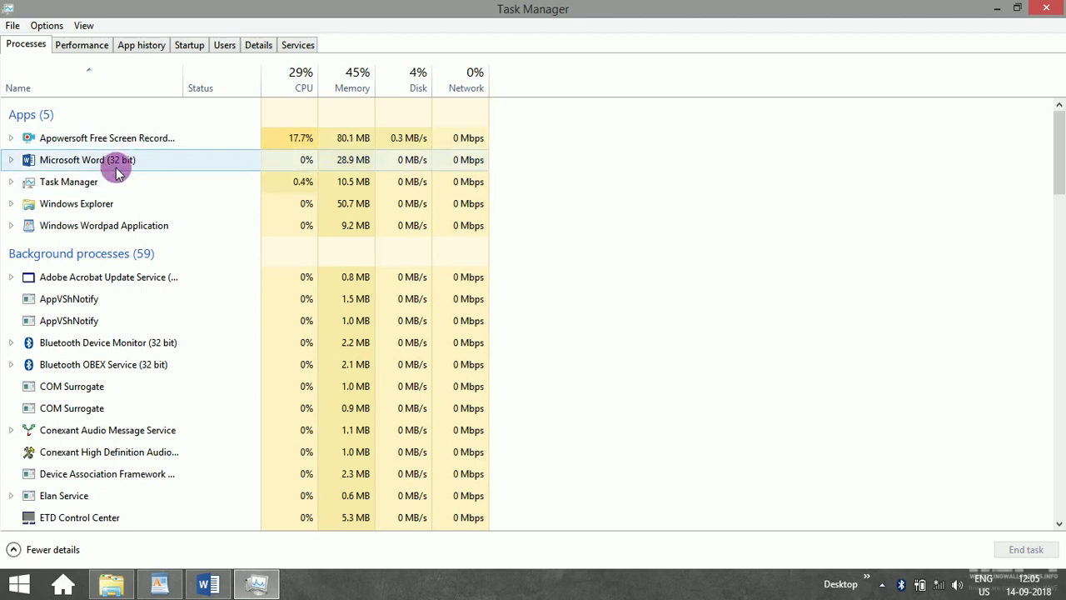
End the Windows Wordpad Application task in the list of running apps.
left_click(106, 232)
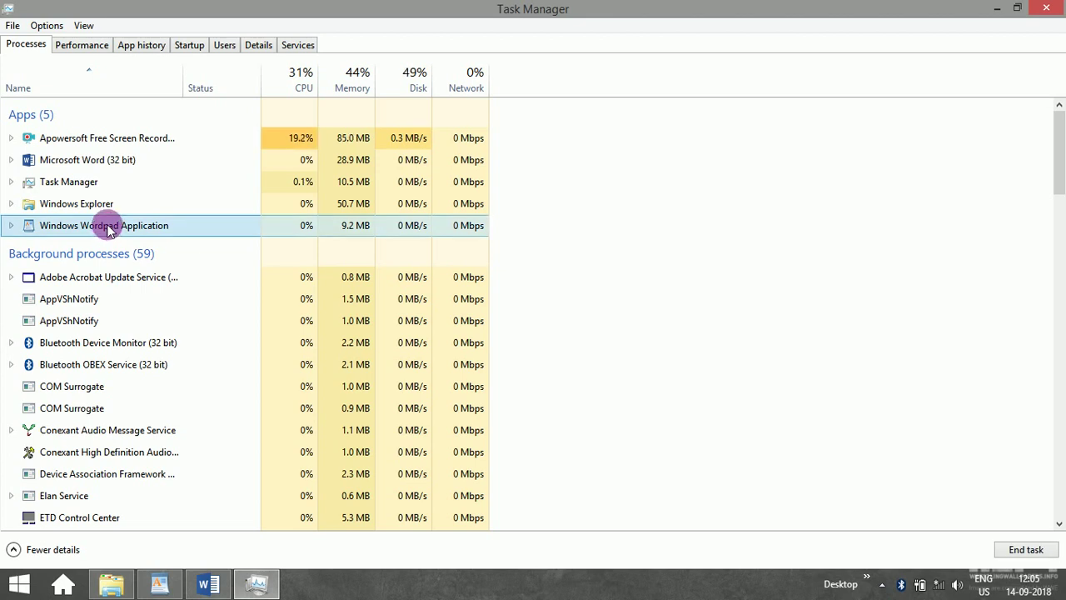
right_click(106, 231)
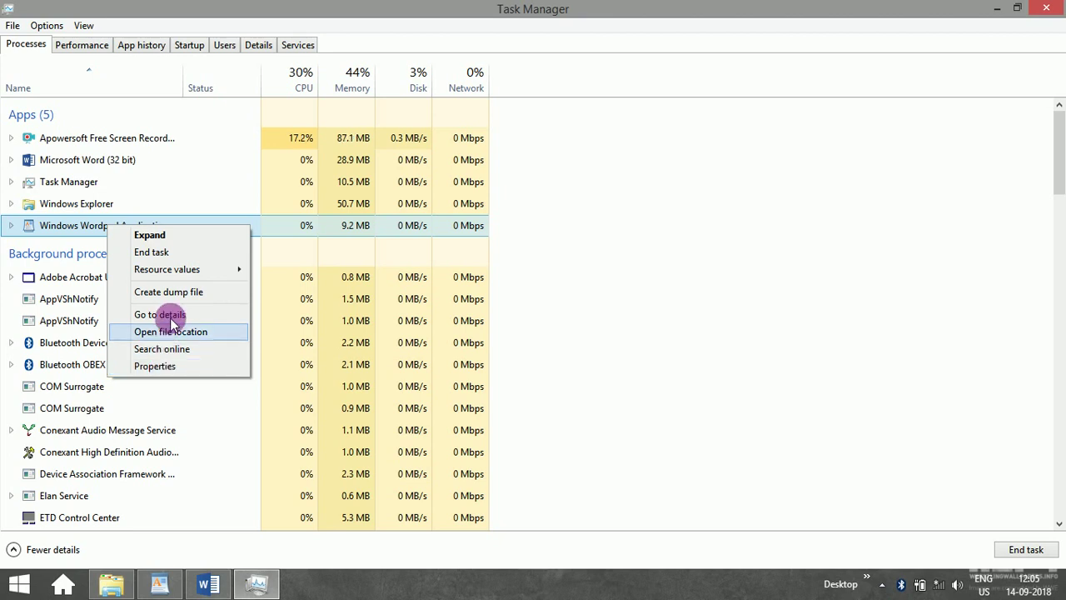
left_click(182, 258)
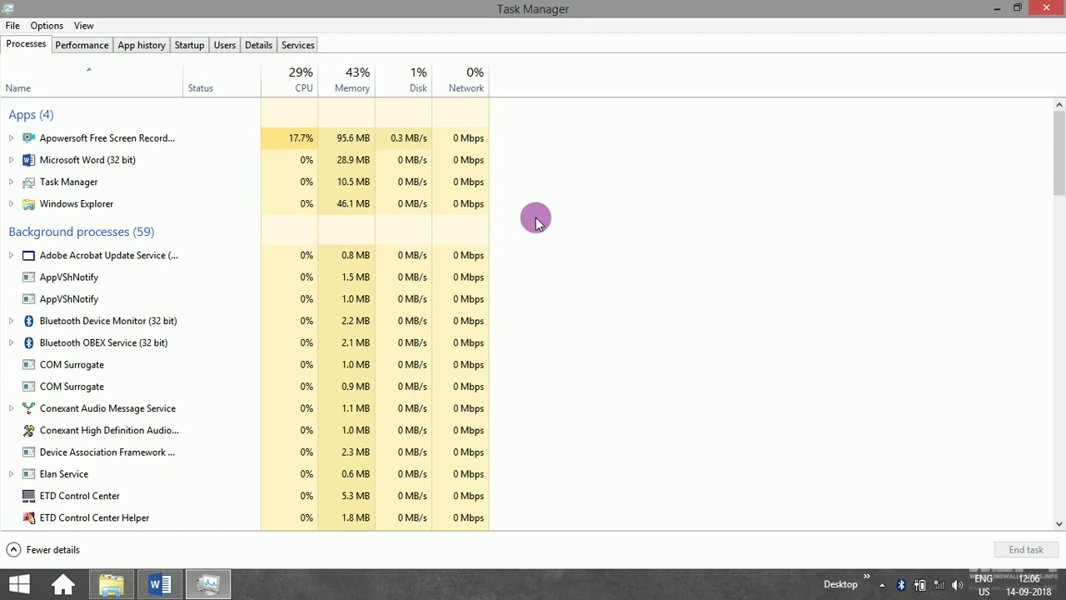
Find the Microsoft Office Click-to-Run process among the background processes and end its task.
scroll(535, 218, "down", 1)
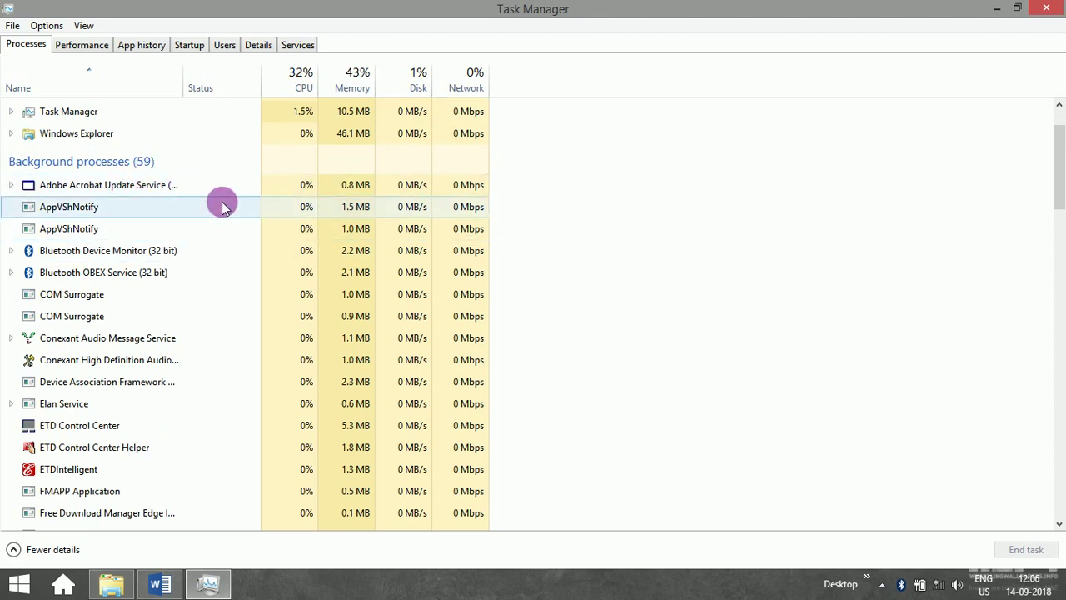
scroll(221, 204, "down", 1)
scroll(221, 207, "down", 1)
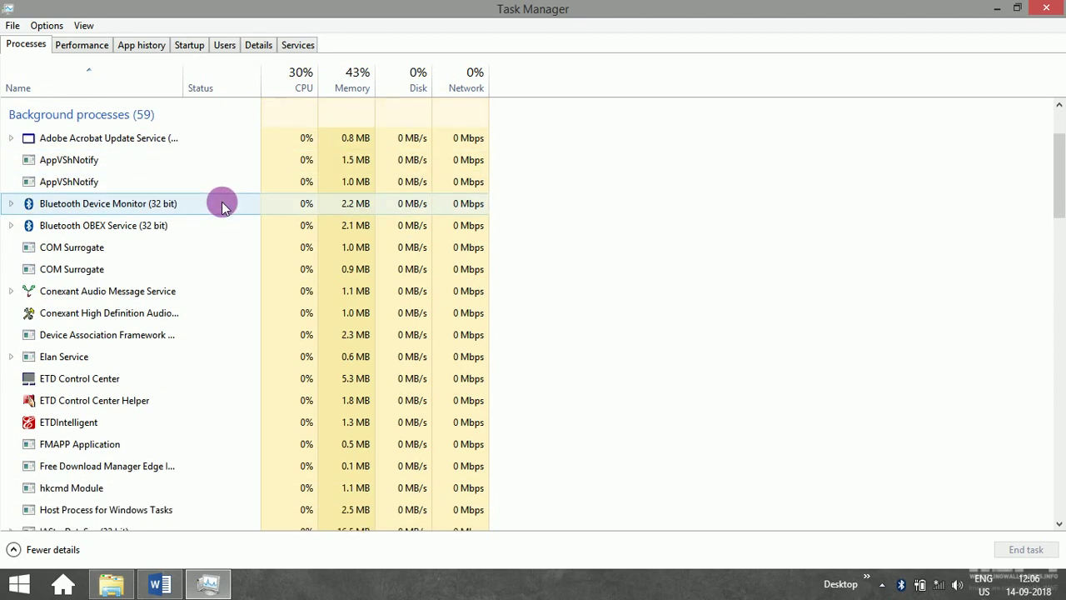
scroll(221, 207, "down", 2)
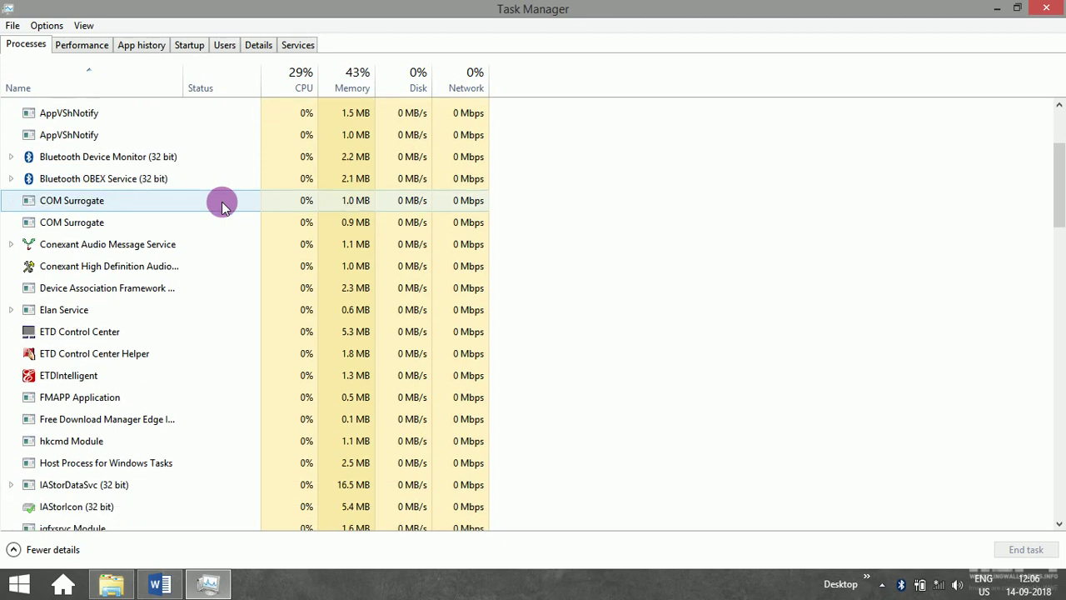
scroll(222, 206, "down", 1)
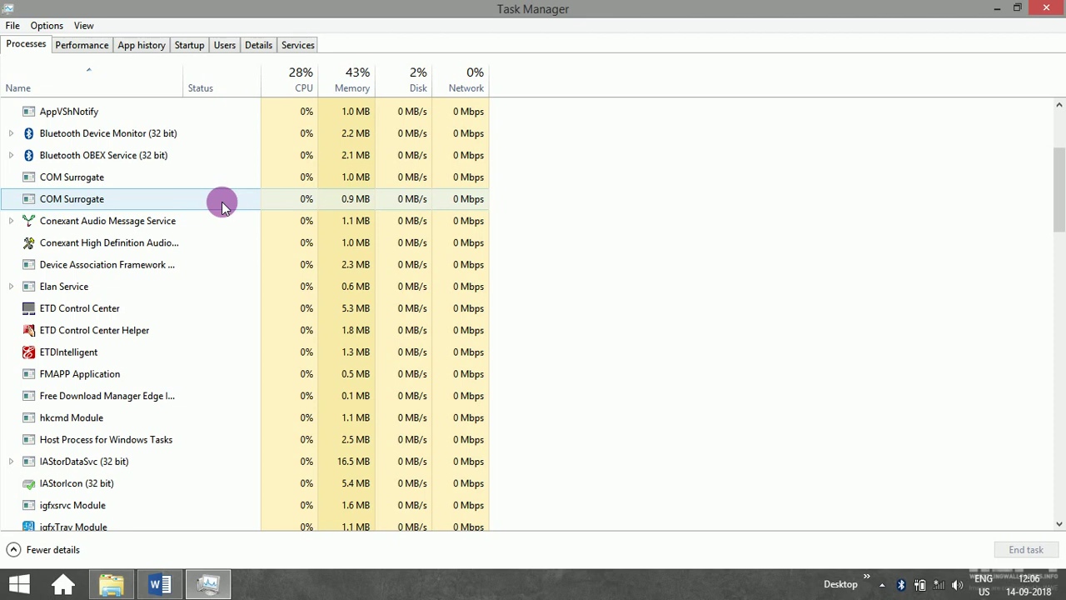
scroll(223, 207, "down", 2)
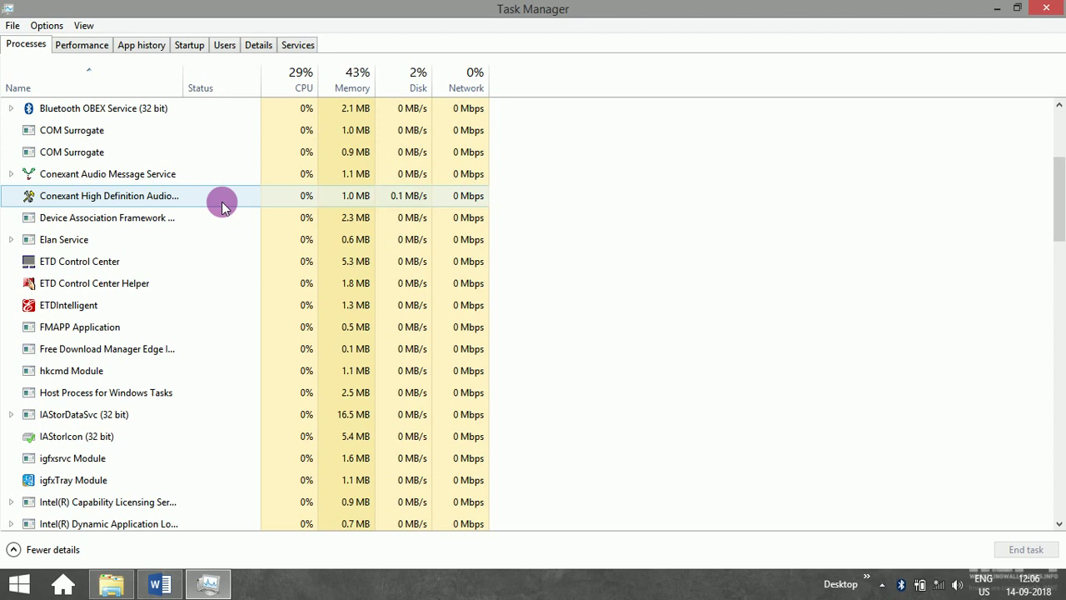
scroll(240, 255, "down", 2)
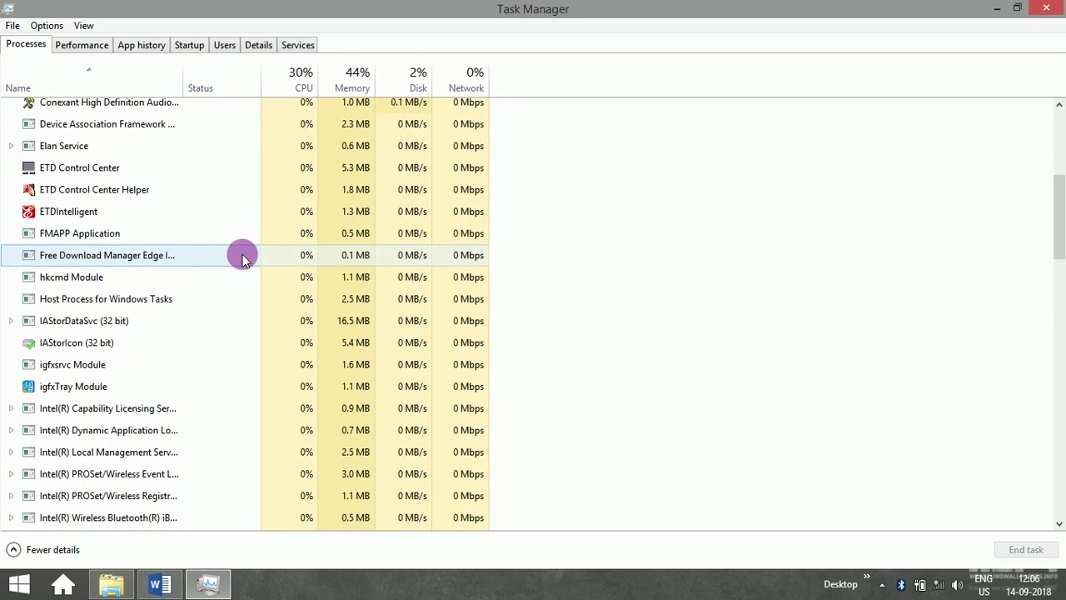
scroll(242, 259, "down", 3)
scroll(242, 259, "down", 3)
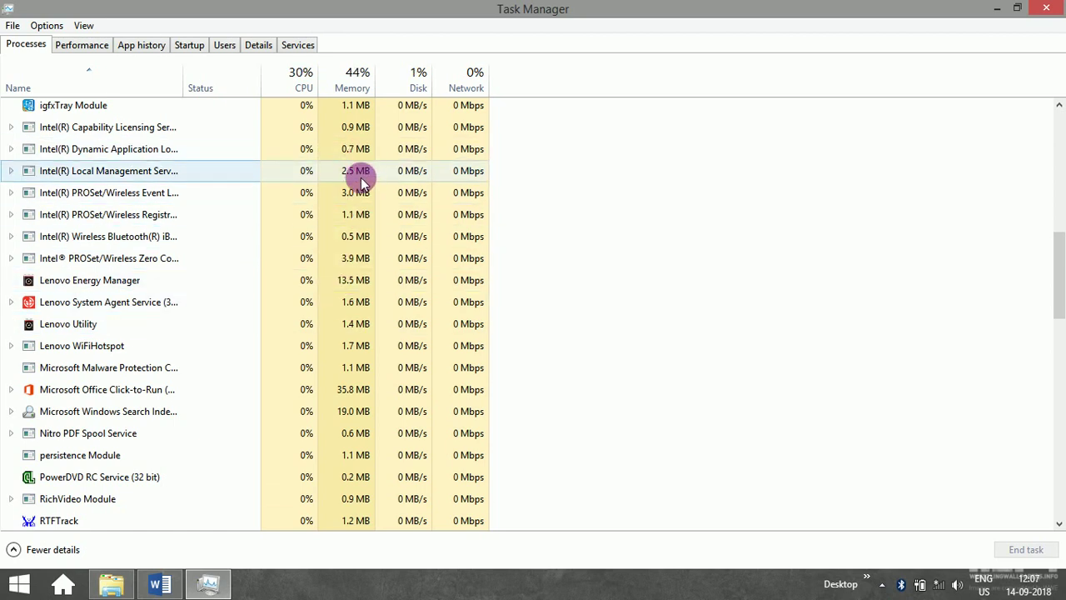
scroll(358, 190, "down", 1)
scroll(360, 190, "down", 3)
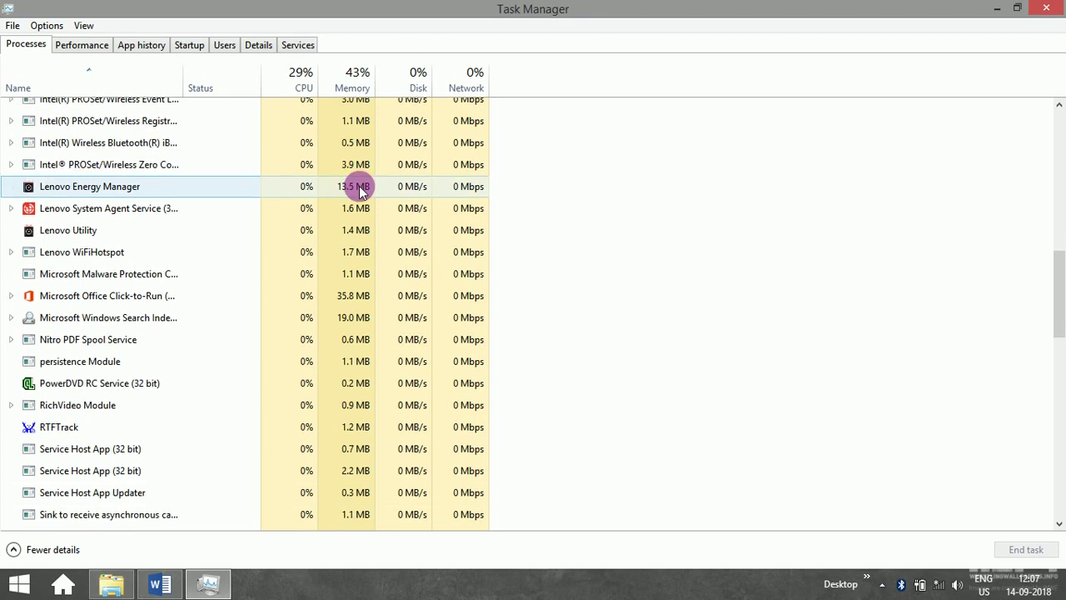
scroll(360, 190, "down", 1)
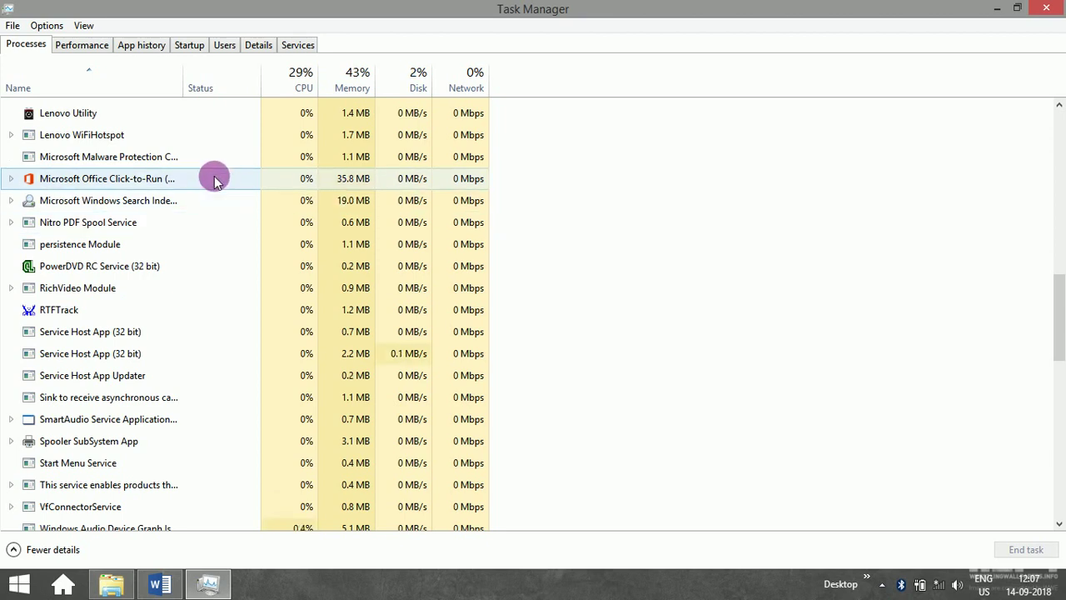
right_click(126, 182)
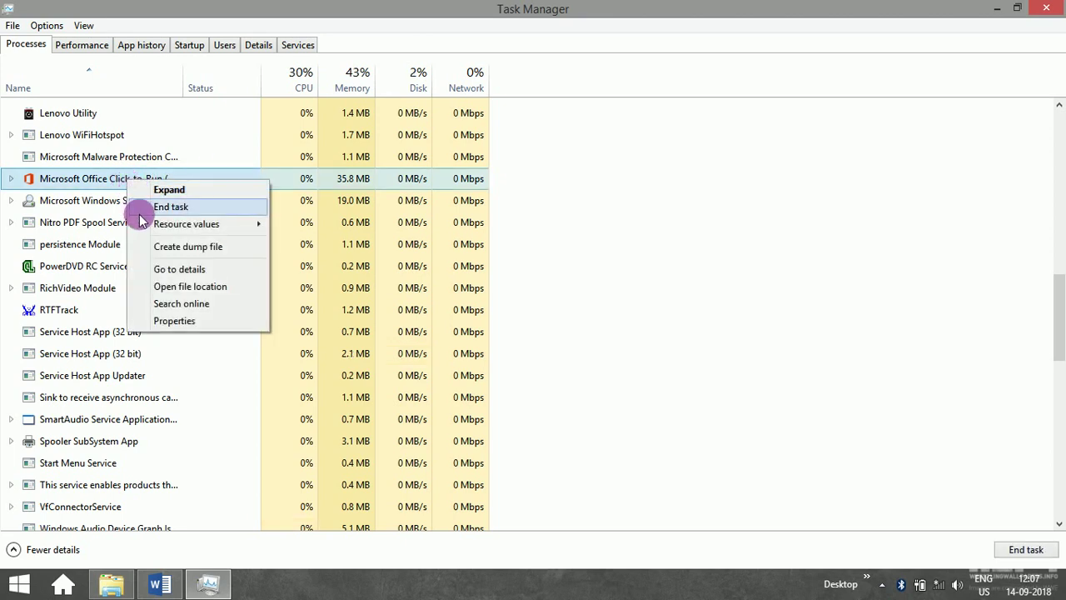
left_click(138, 208)
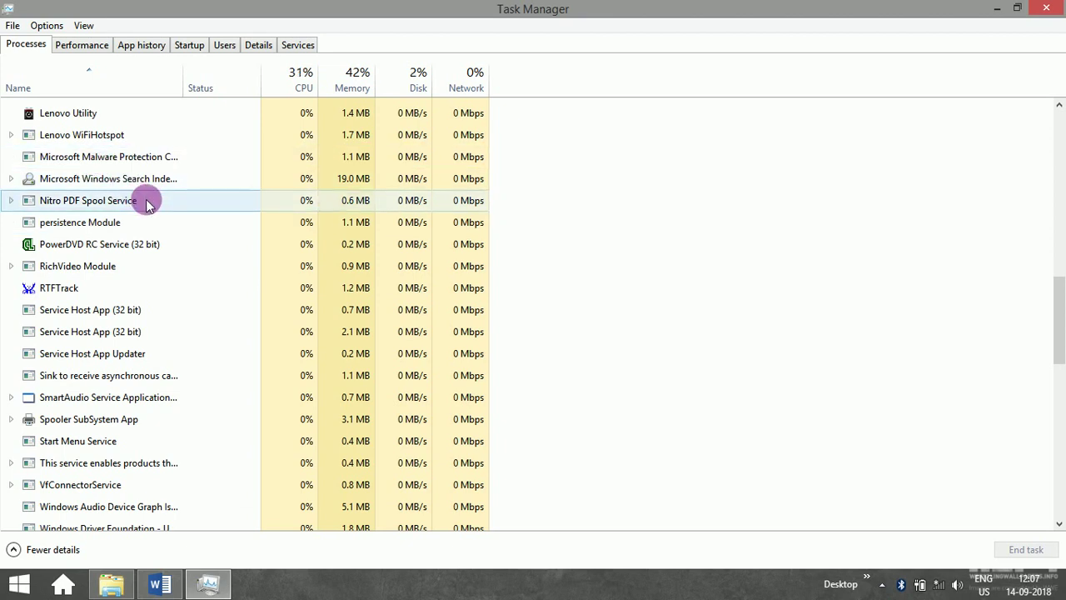
Review the remaining background processes and the Windows processes group with their CPU, memory, disk and network usage.
scroll(260, 242, "down", 2)
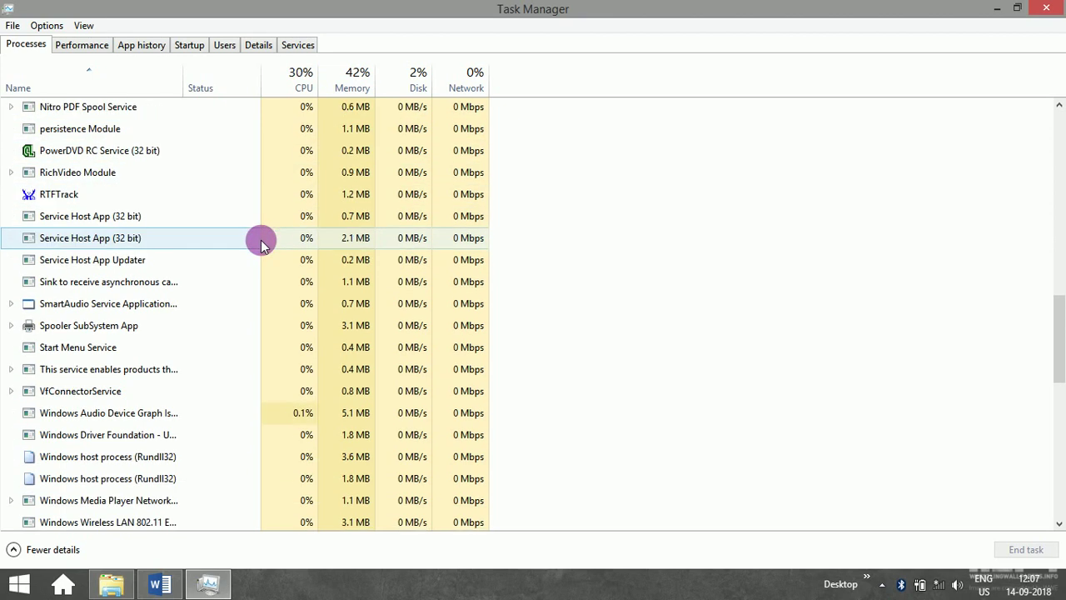
scroll(261, 241, "down", 1)
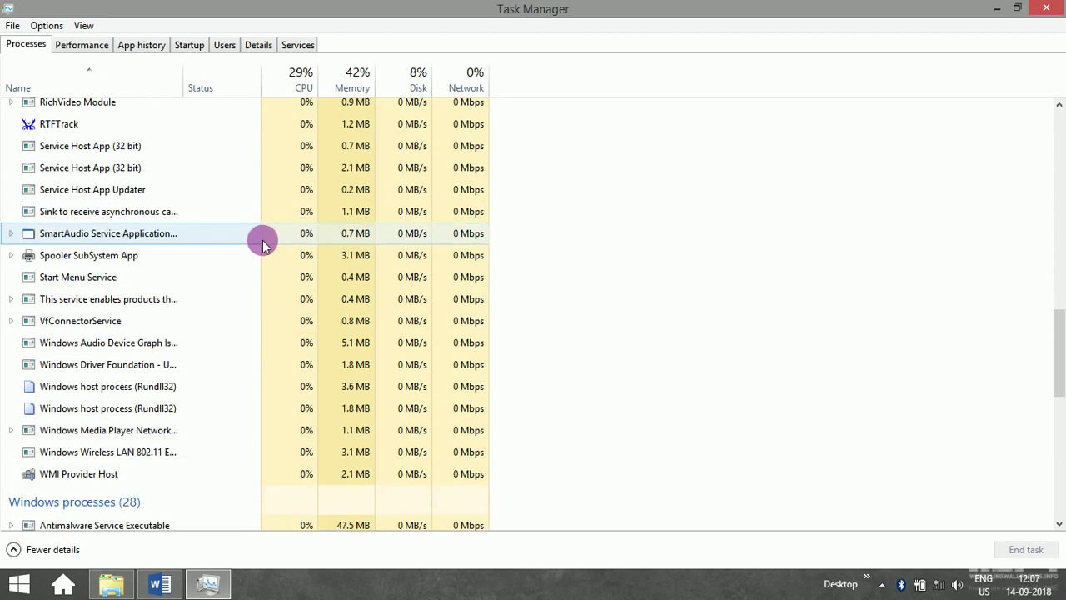
scroll(262, 239, "down", 4)
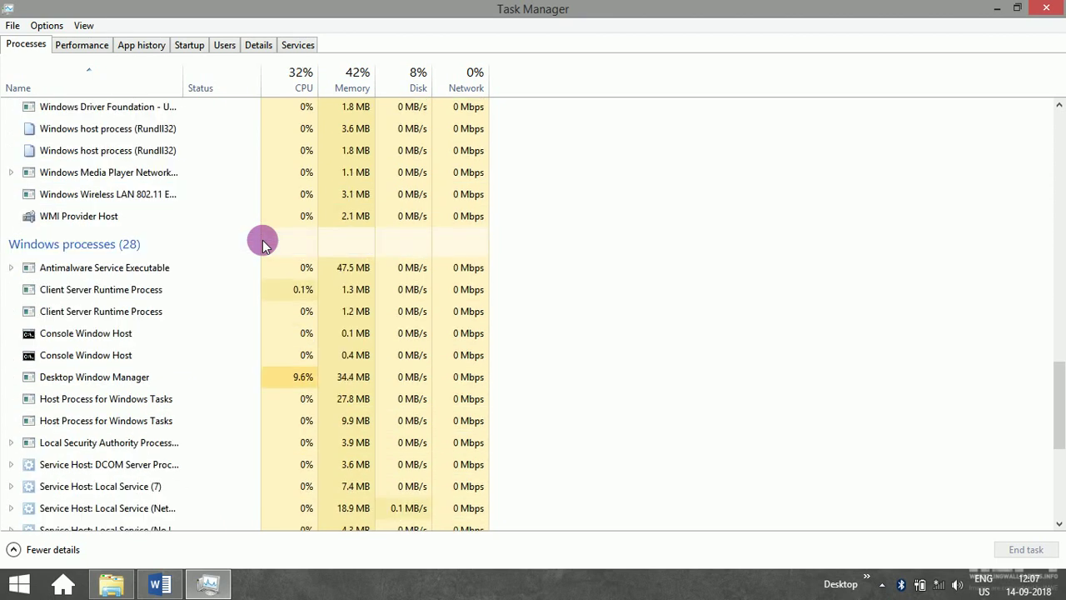
scroll(262, 241, "down", 2)
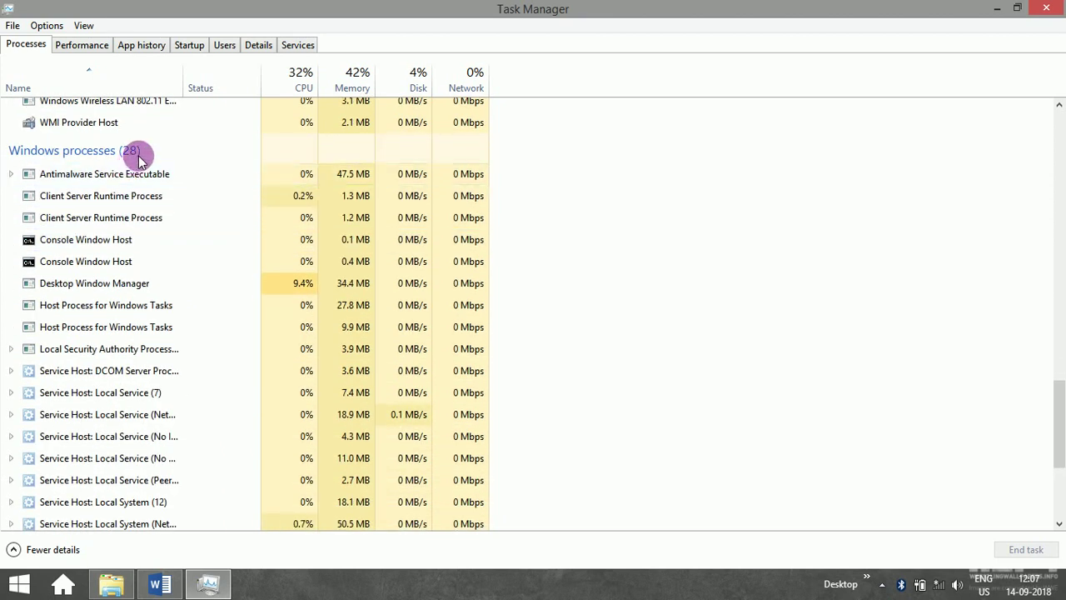
scroll(177, 187, "down", 3)
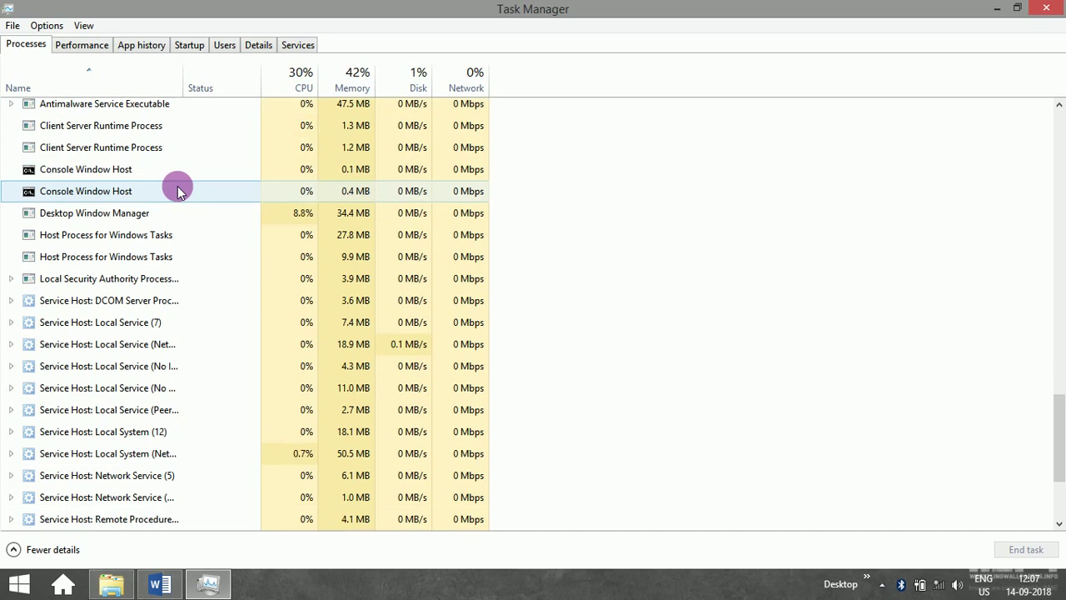
scroll(178, 191, "down", 3)
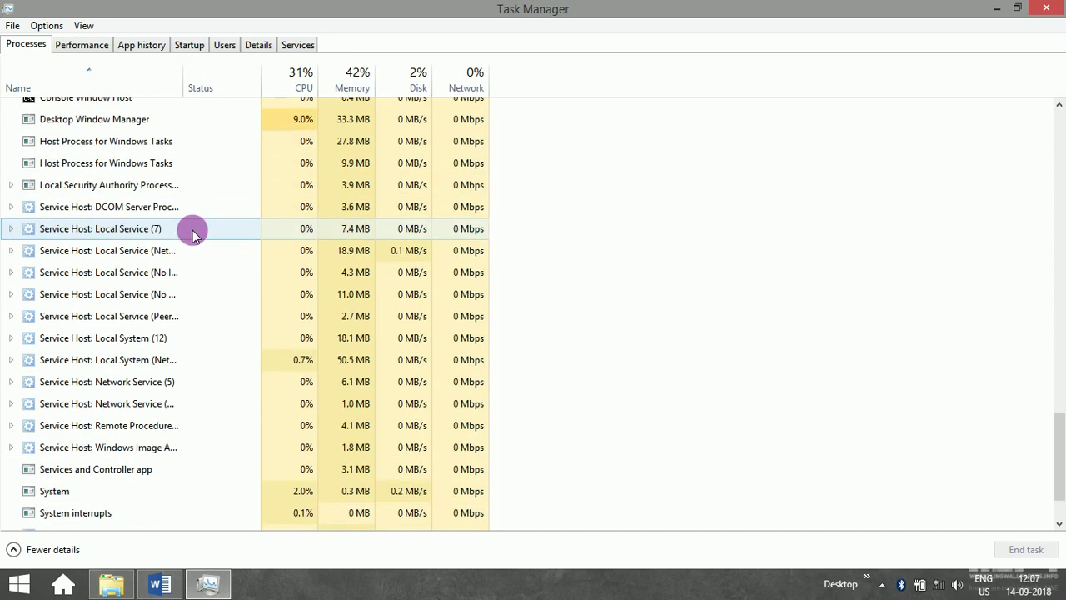
scroll(193, 235, "up", 5)
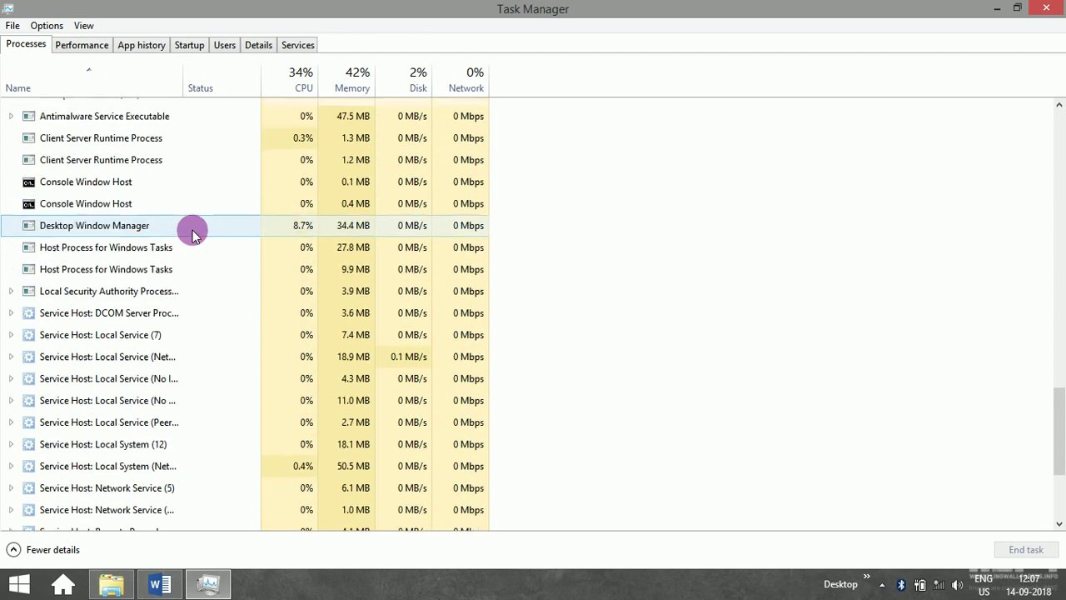
scroll(191, 232, "up", 1)
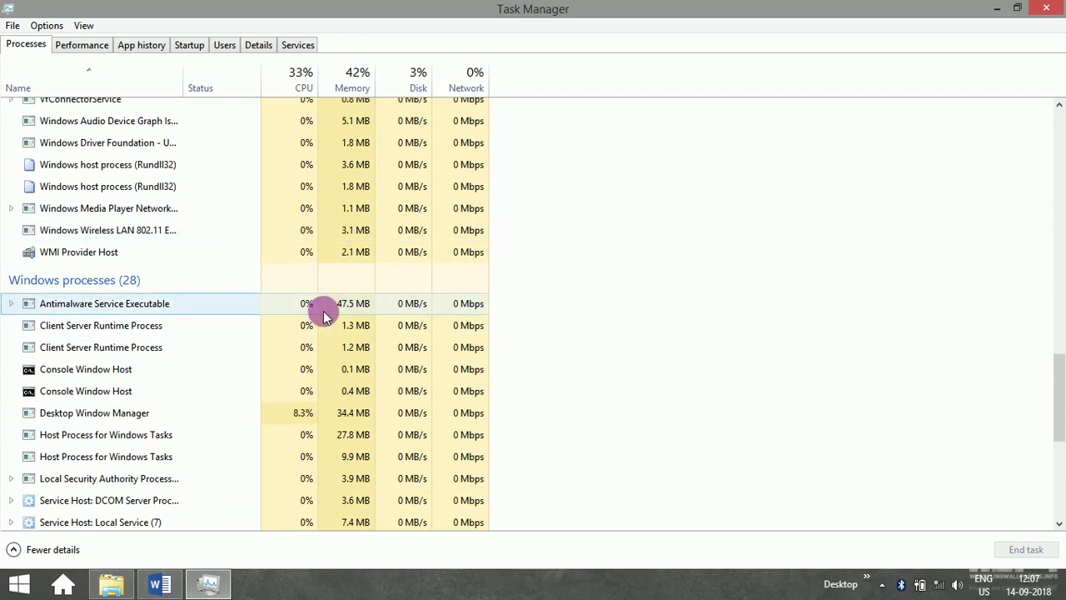
scroll(350, 341, "down", 2)
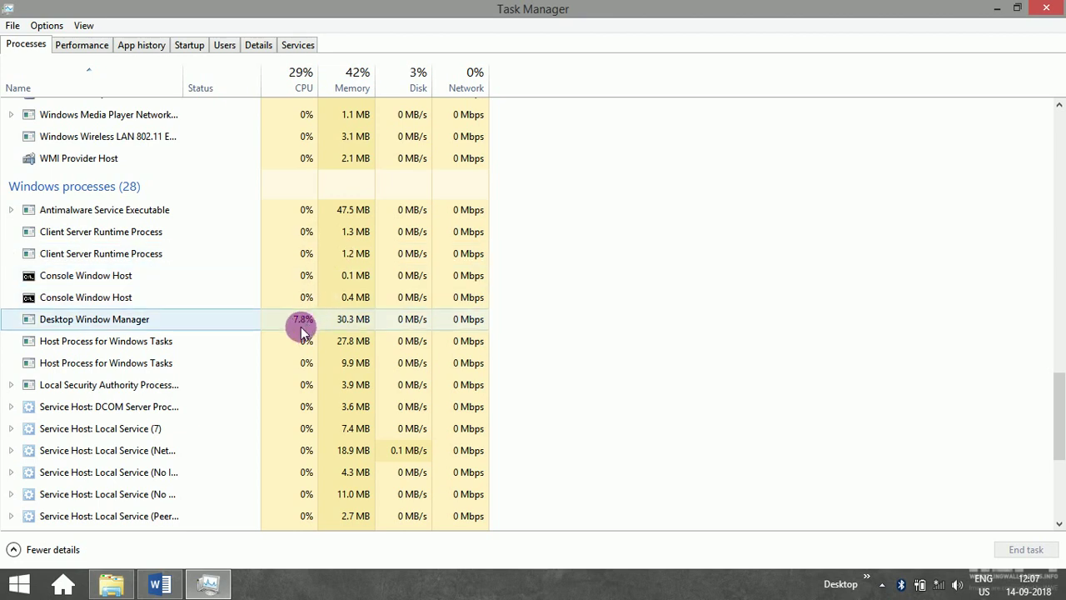
scroll(301, 329, "down", 5)
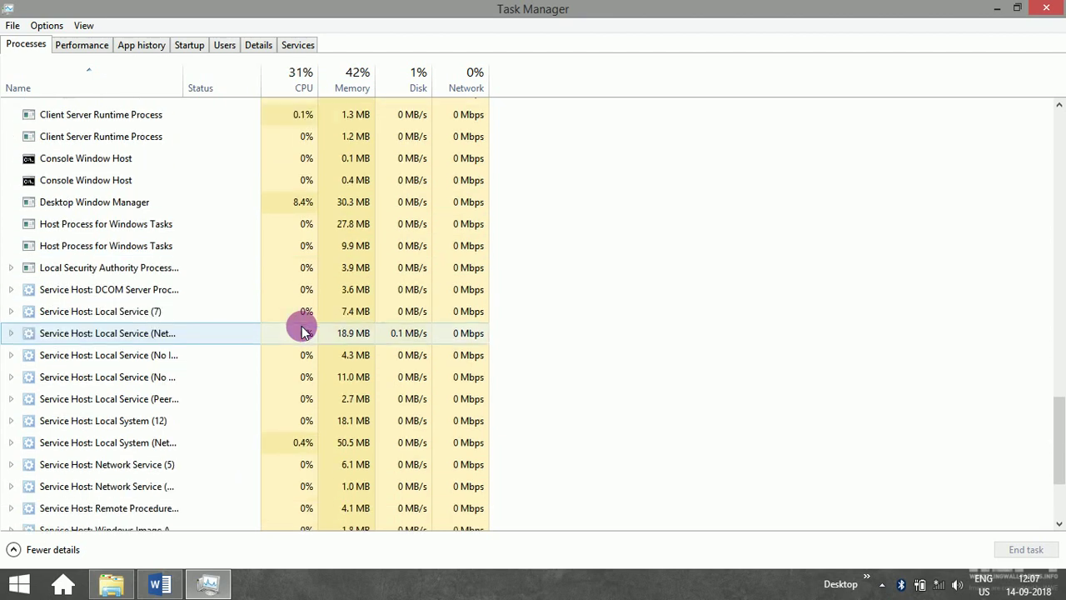
scroll(301, 329, "down", 1)
scroll(302, 329, "up", 4)
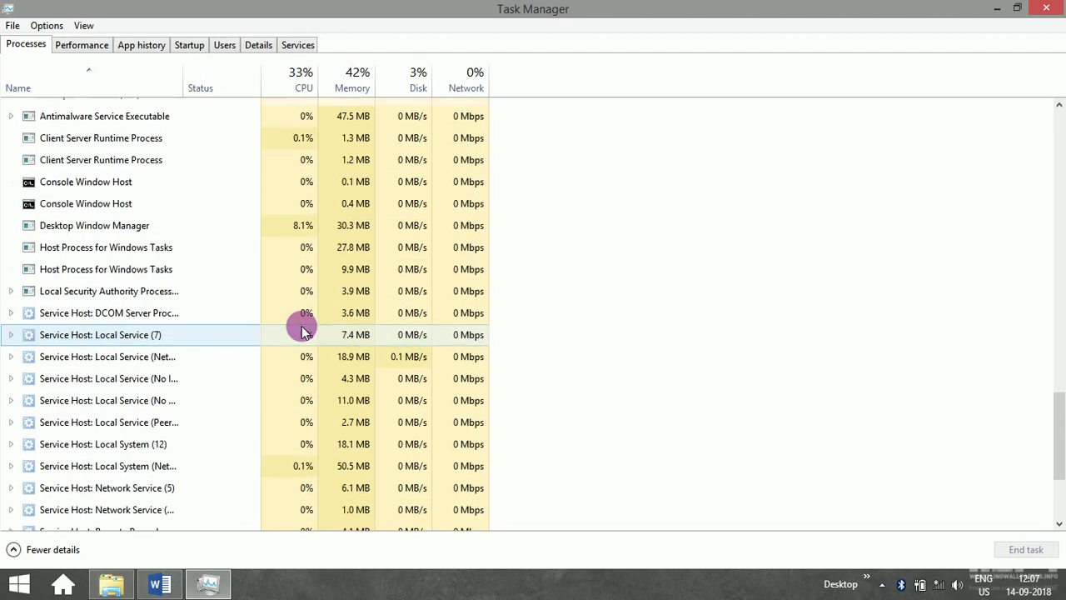
scroll(301, 327, "up", 4)
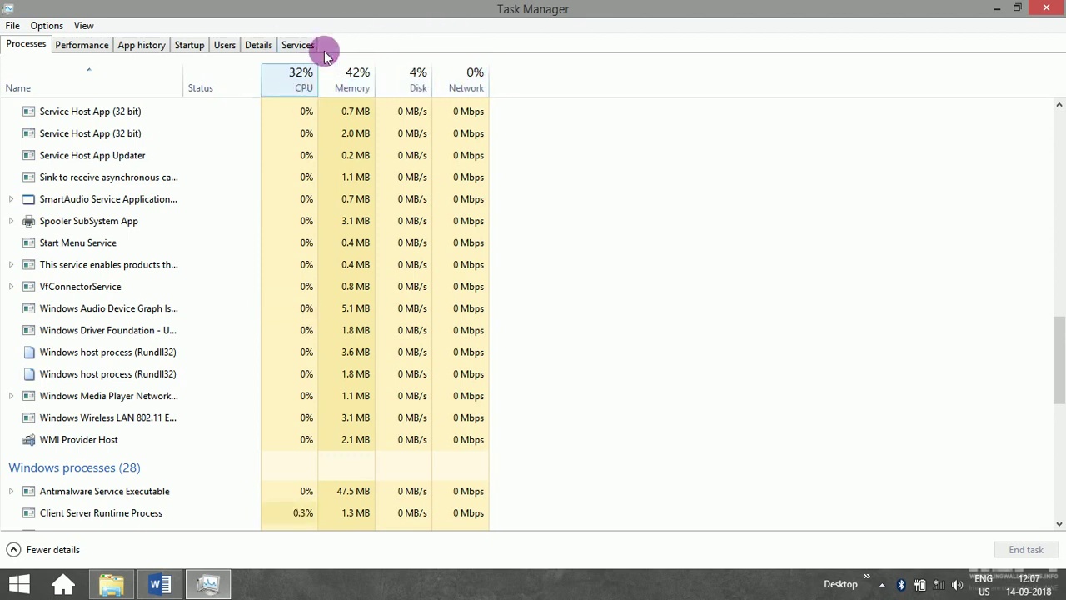
scroll(375, 177, "up", 10)
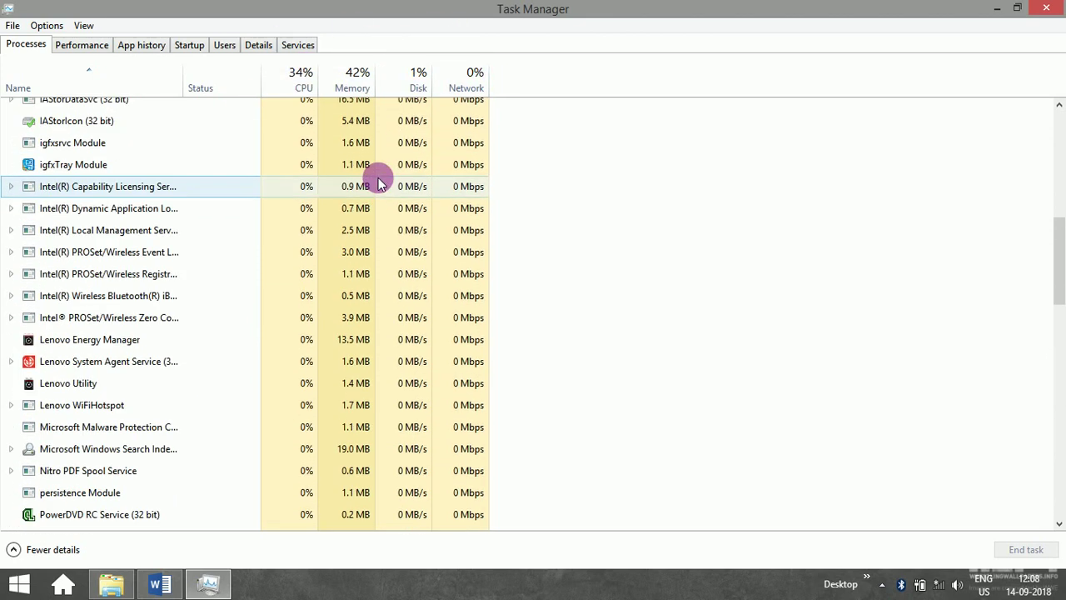
Go from Microsoft Word in the list of running apps to its entry in the detailed process list, and return to the apps.
scroll(375, 183, "up", 6)
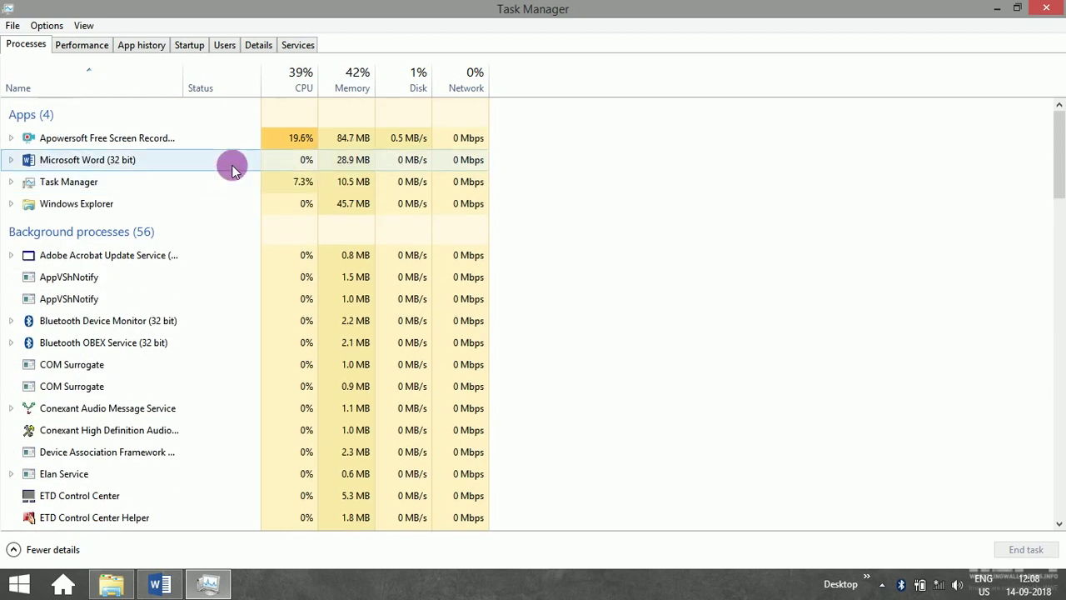
right_click(120, 169)
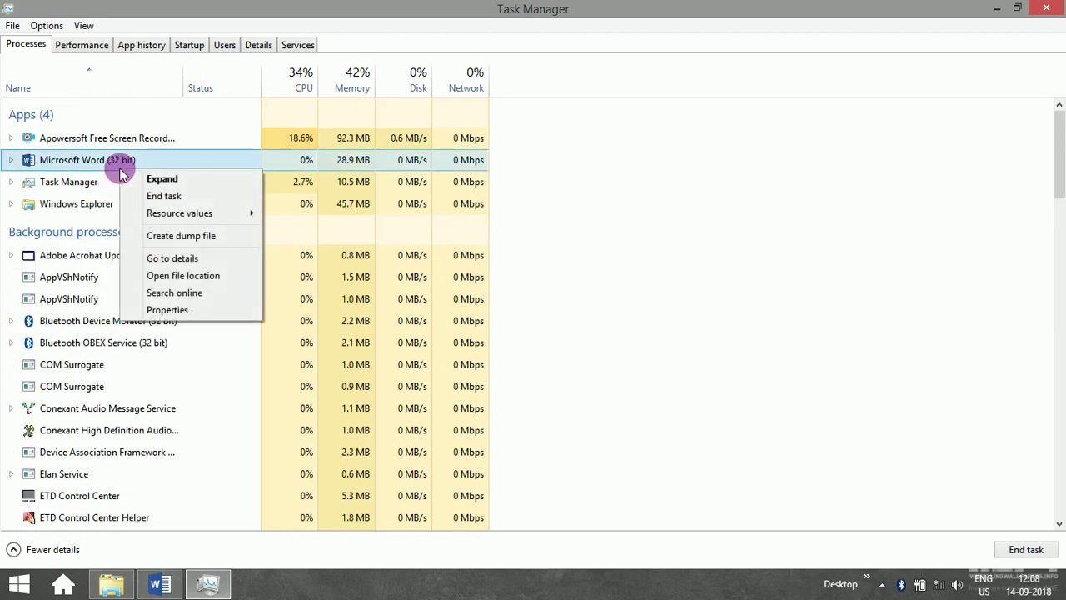
left_click(154, 263)
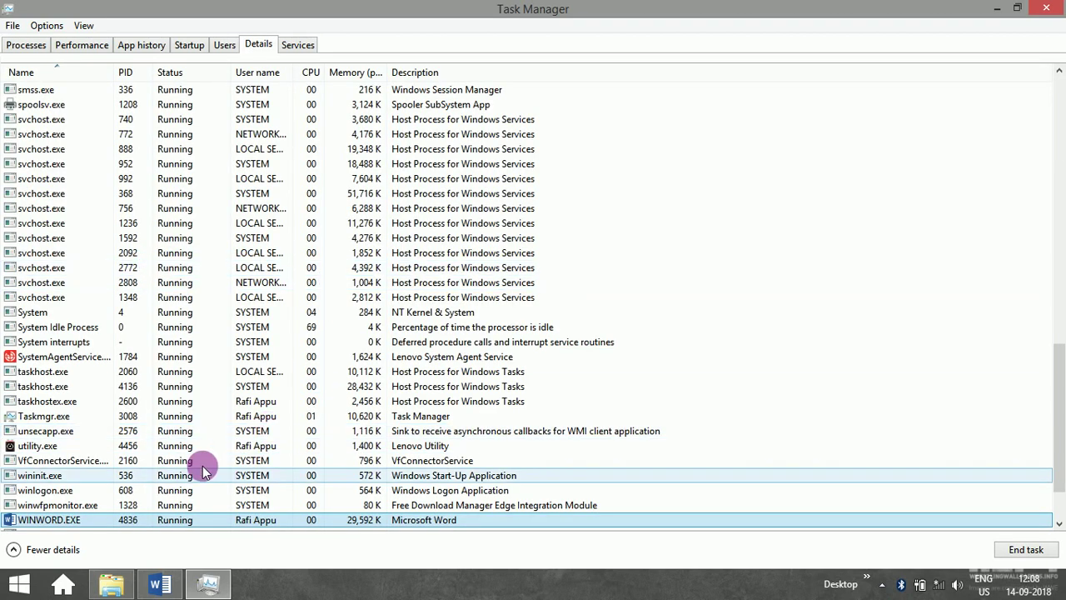
left_click(27, 45)
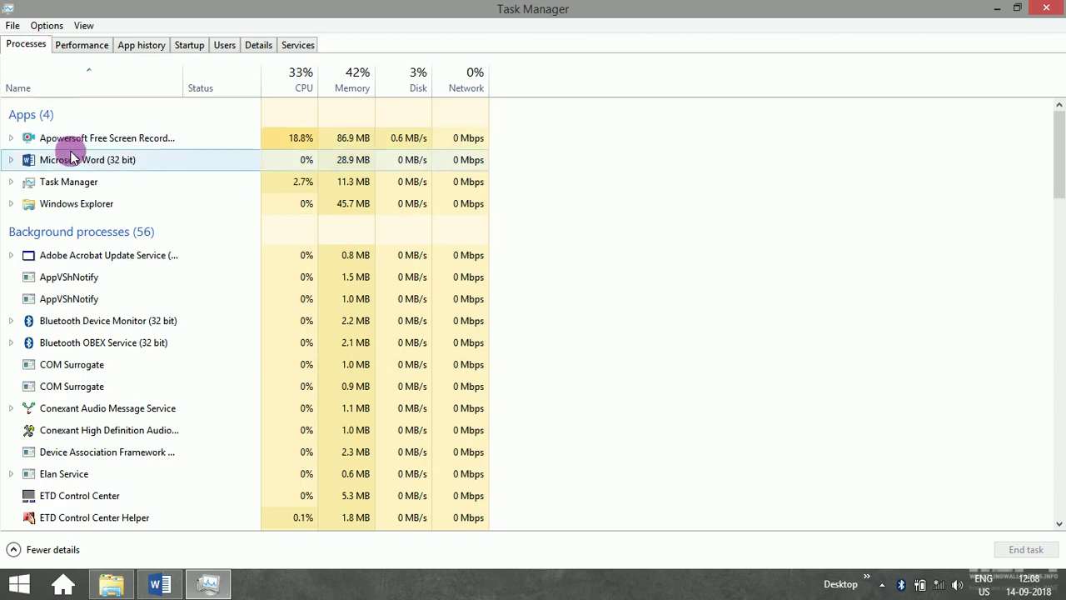
Widen the memory column in the detailed process list until its full heading "Memory (private working set)" fits, and review the remaining entries.
left_click(258, 46)
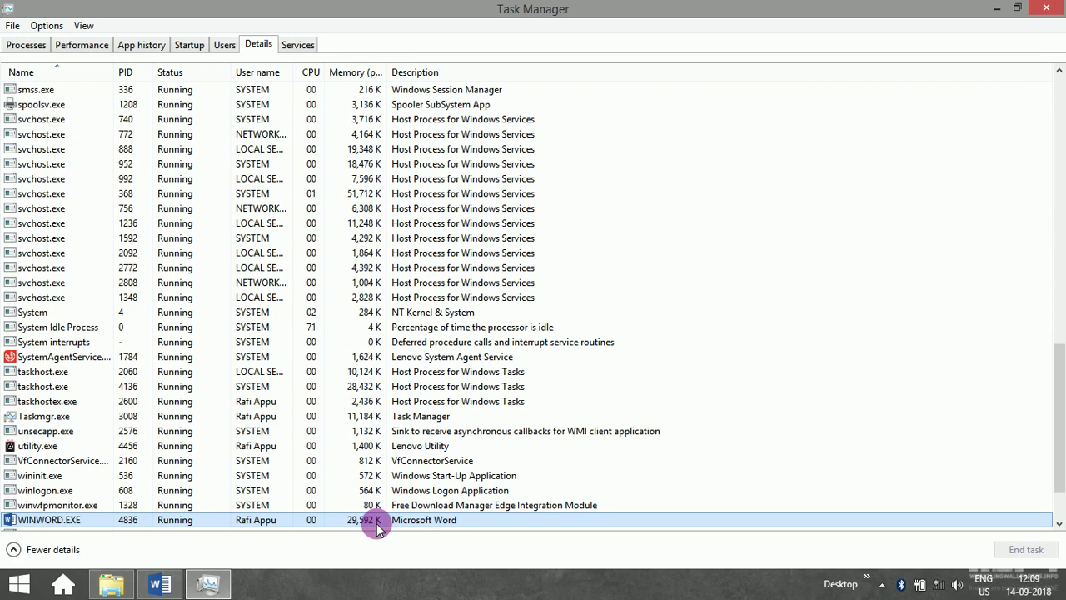
left_click_drag(389, 77, 543, 96)
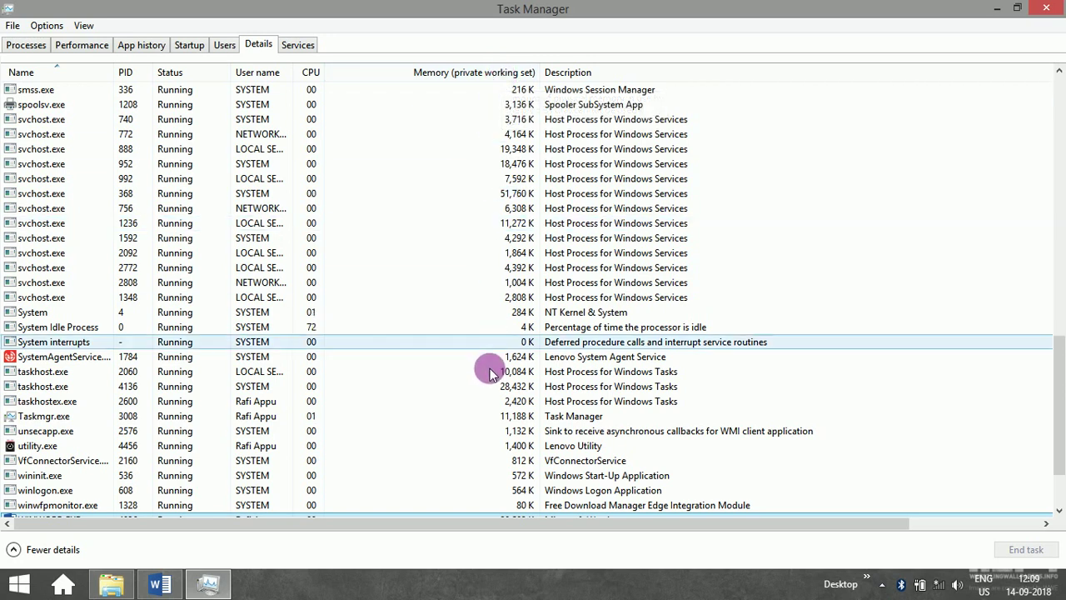
scroll(488, 369, "down", 2)
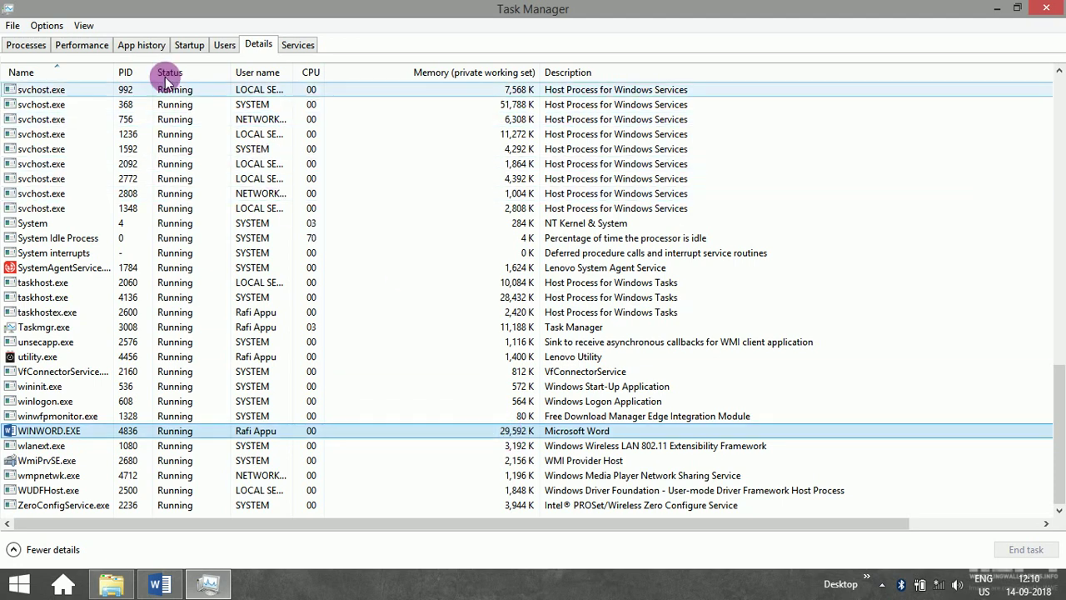
Open the file properties of the Task Manager app and examine its general information, including file type and location.
left_click(25, 45)
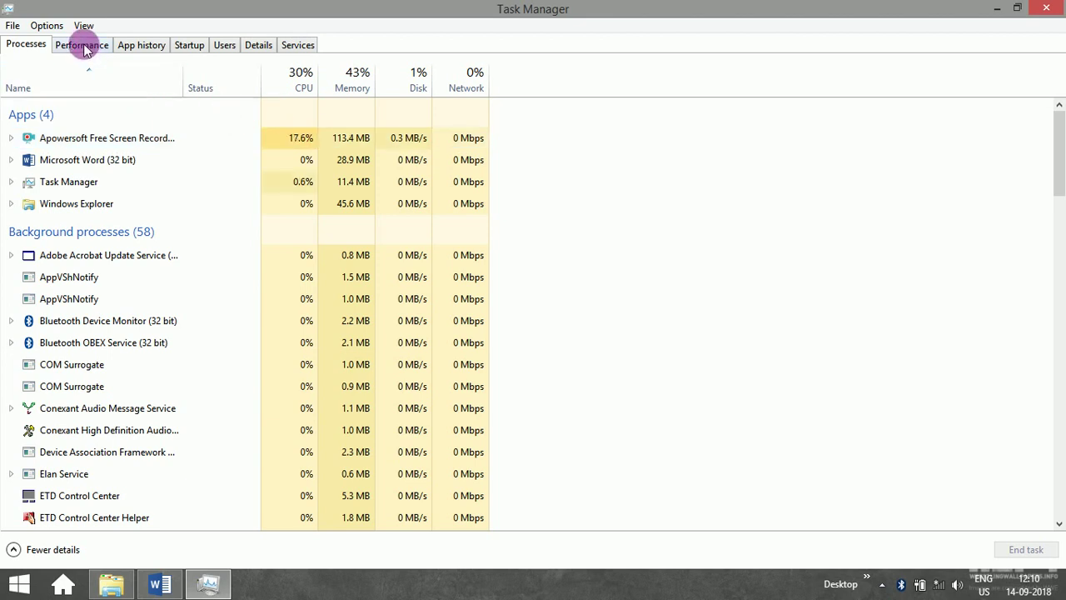
right_click(70, 184)
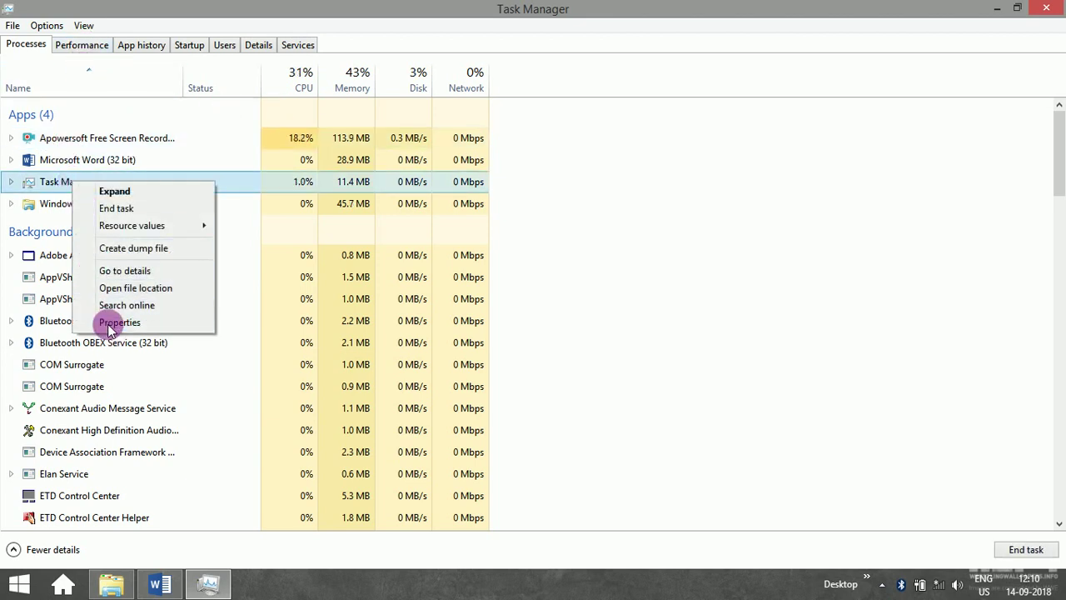
left_click(124, 321)
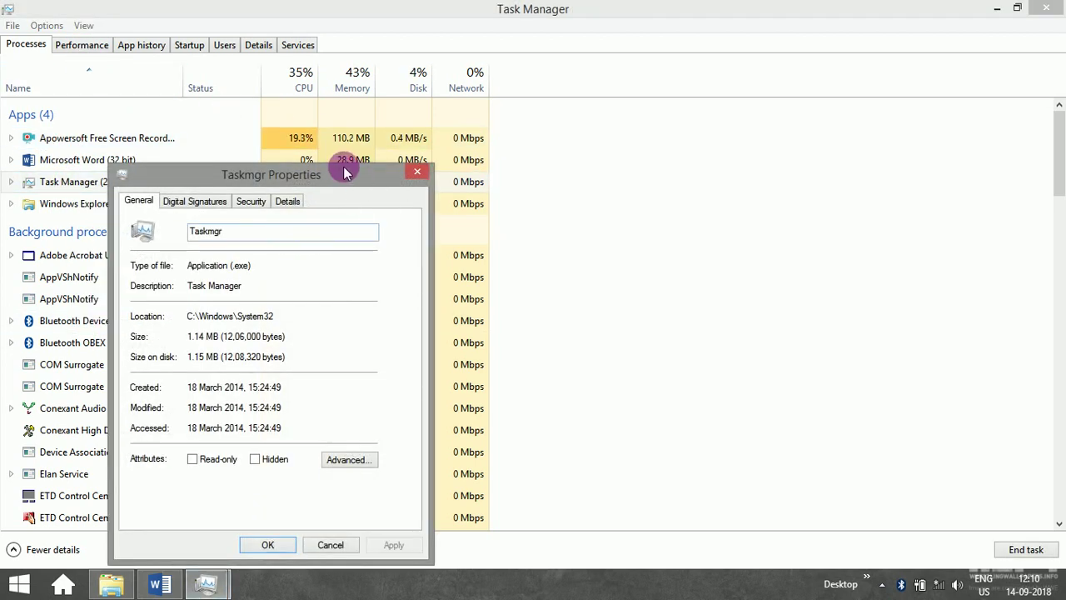
left_click_drag(334, 175, 410, 61)
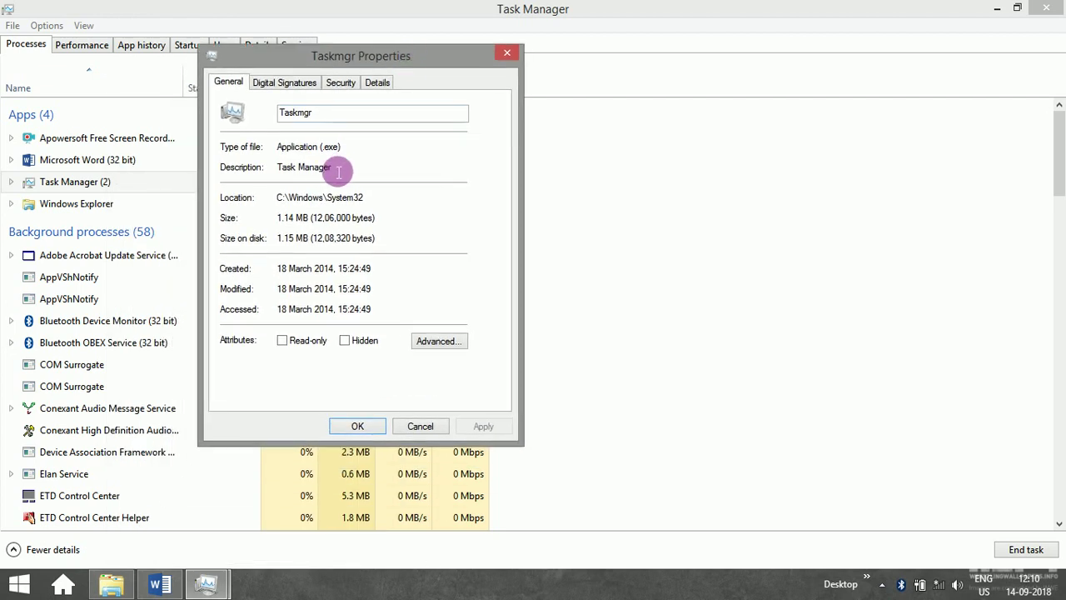
left_click_drag(346, 152, 311, 165)
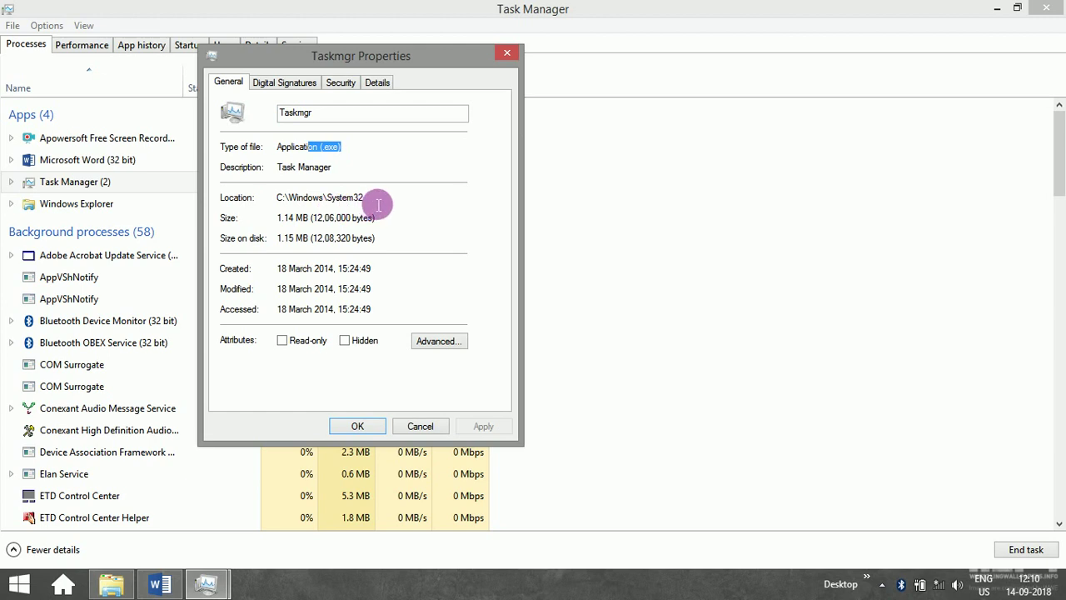
left_click_drag(374, 202, 278, 214)
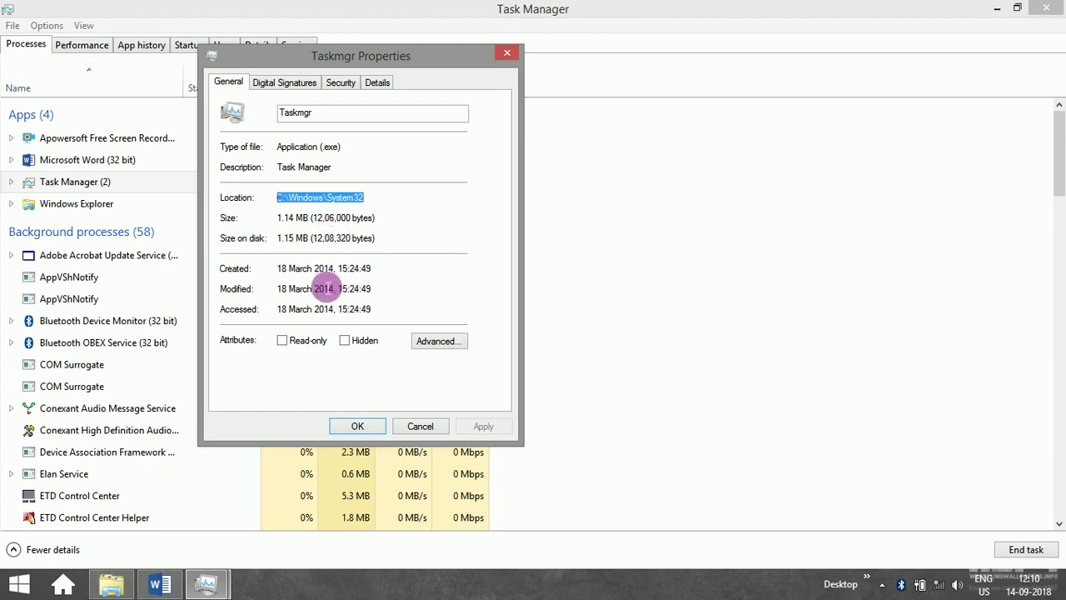
Check the digital signatures and security permissions of the Taskmgr file, and close its properties without changes.
left_click(285, 82)
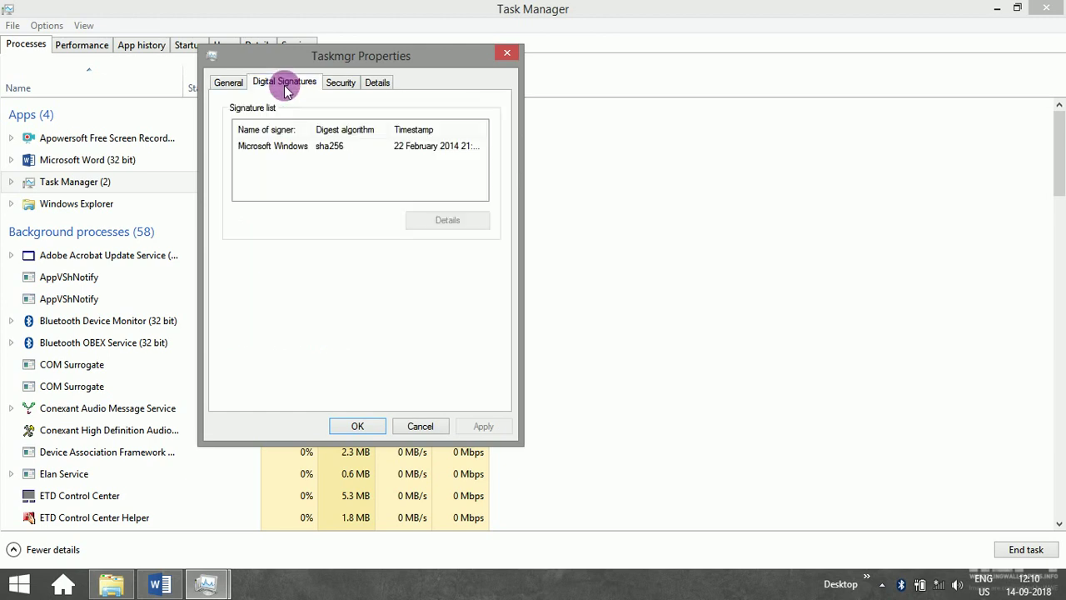
left_click(341, 82)
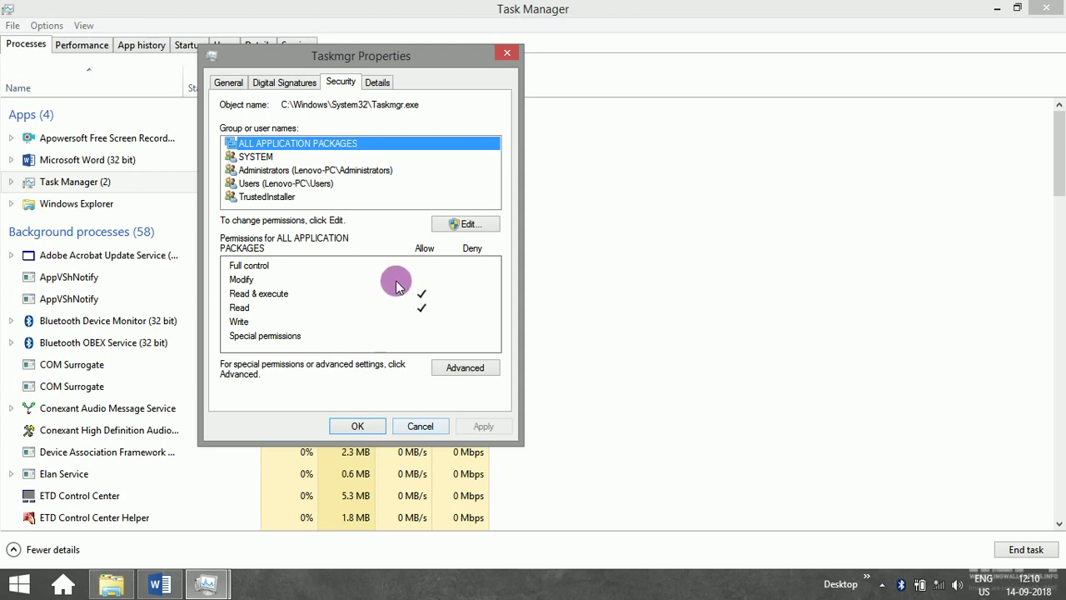
left_click(422, 429)
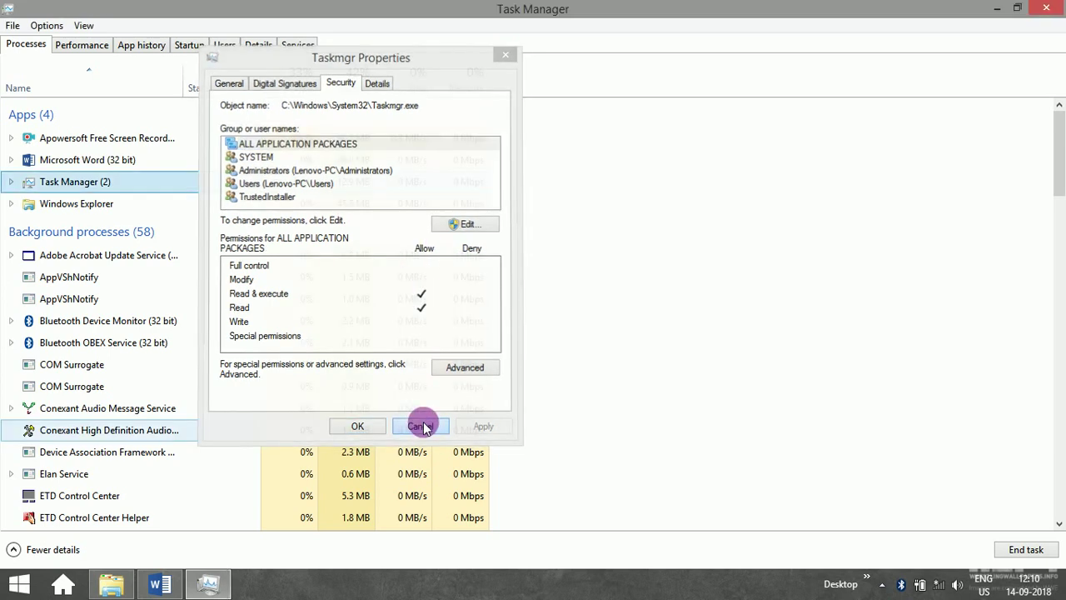
Review the performance graphs and statistics for CPU, memory and Disk 0 (C:), finishing on the CPU graph.
left_click(83, 44)
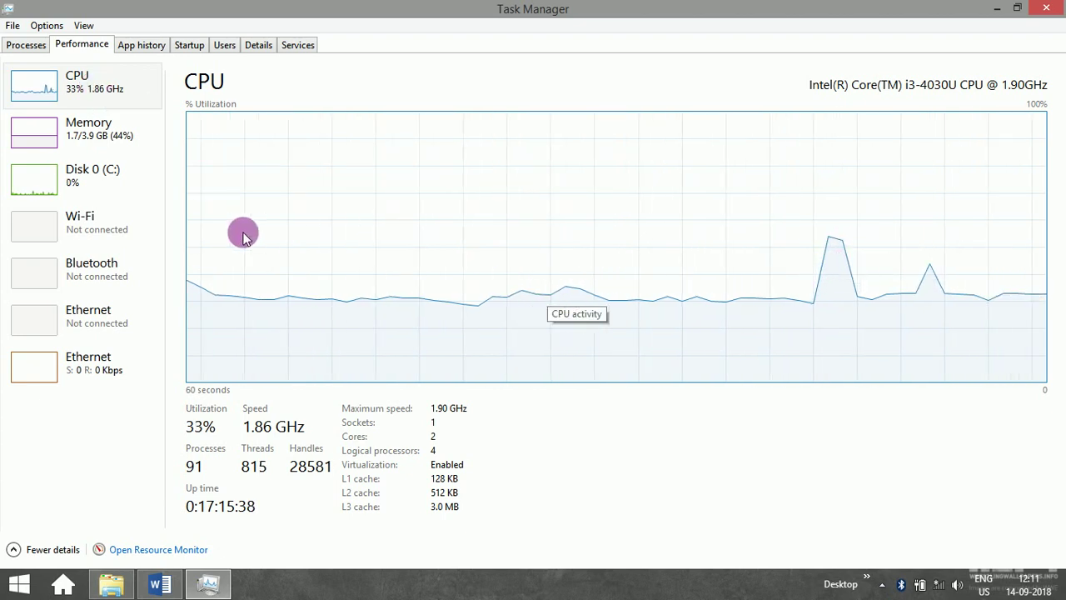
left_click(109, 143)
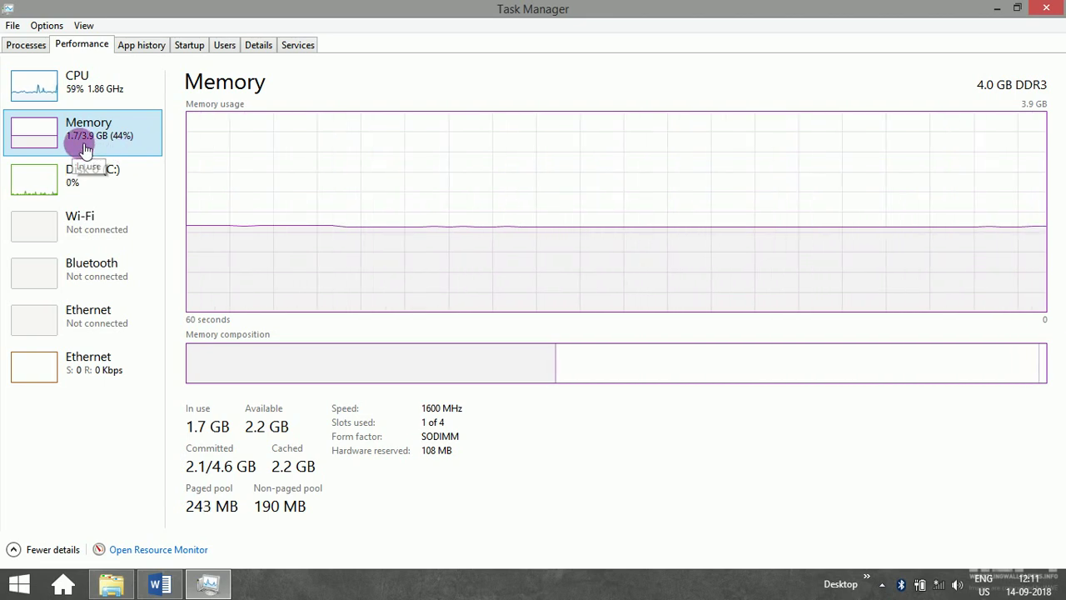
left_click(104, 183)
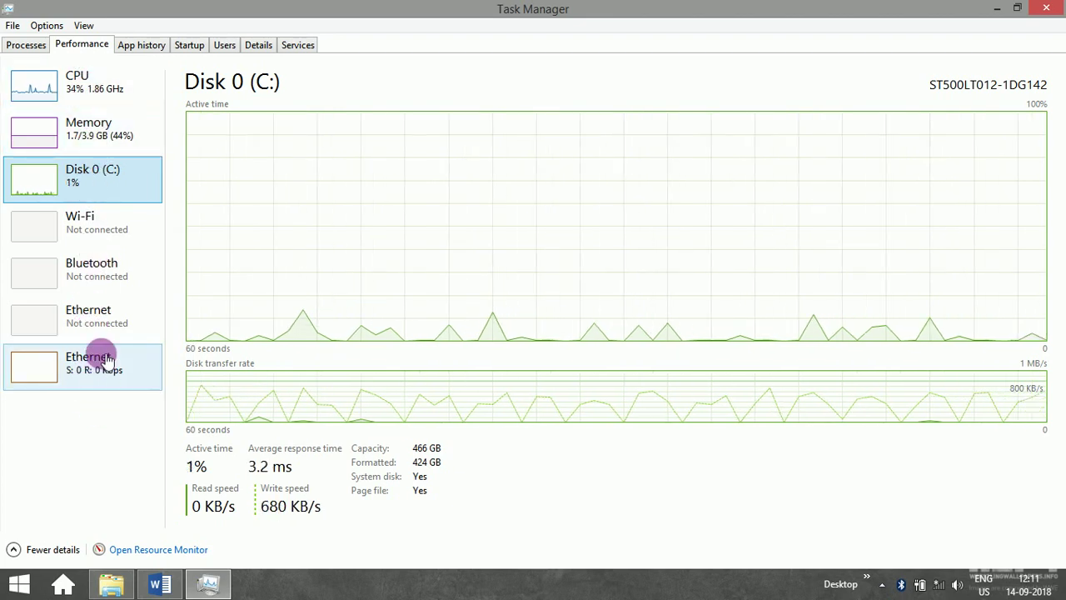
left_click(106, 149)
left_click(115, 90)
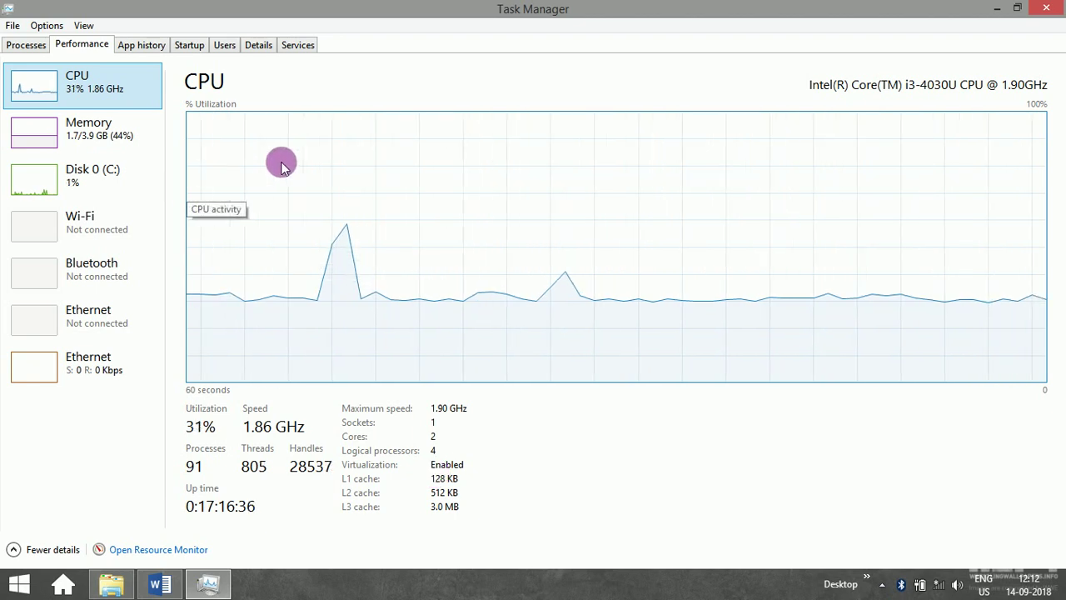
Return to the grouped process list and look over the running apps and background processes again.
left_click(27, 50)
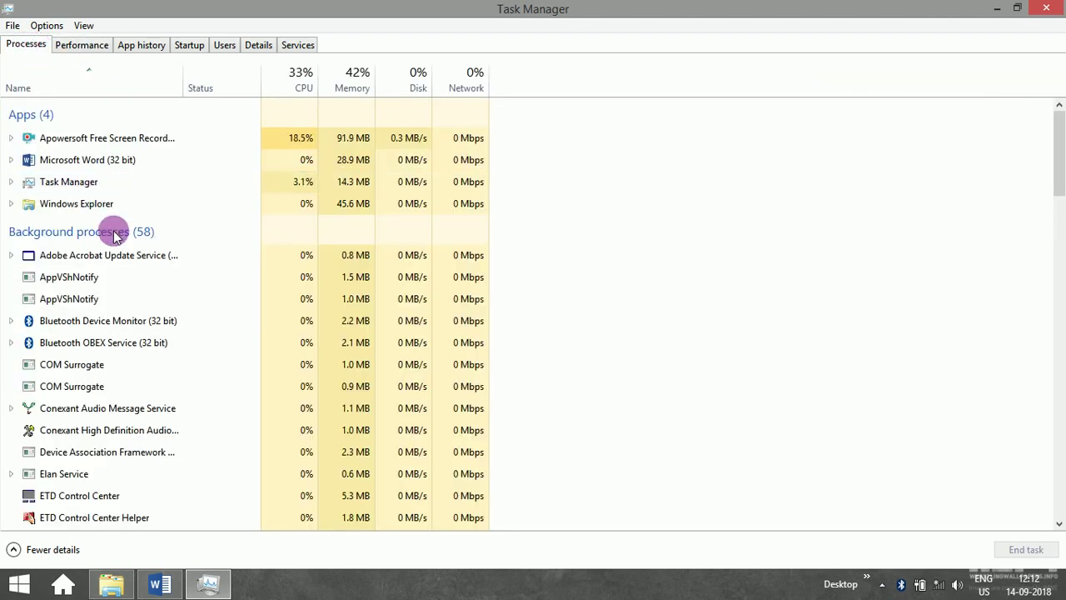
scroll(174, 292, "down", 1)
scroll(176, 295, "down", 1)
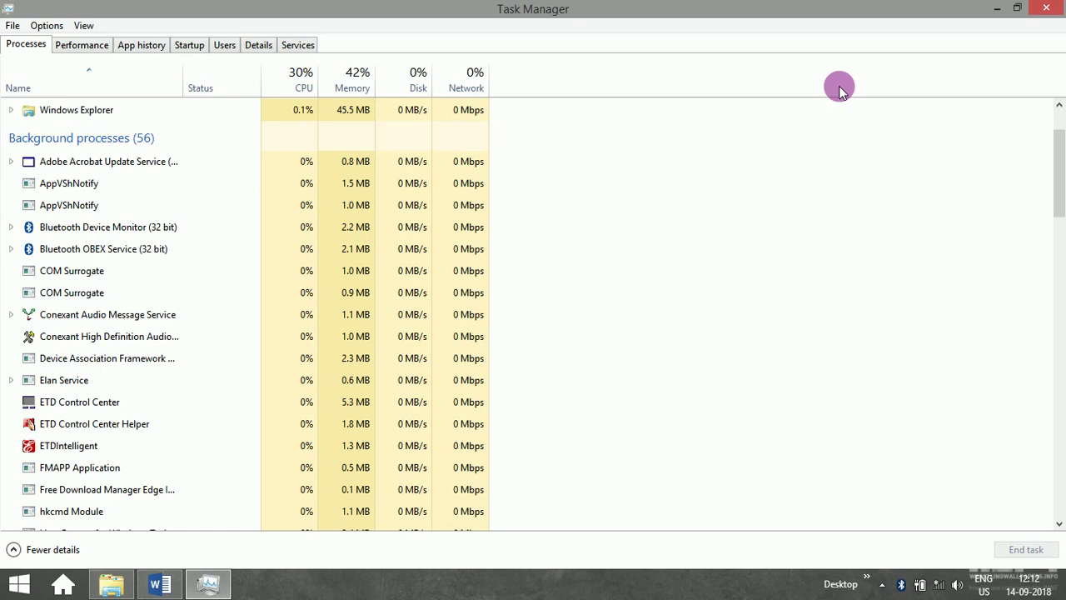
Review the resource usage history of the apps and the list of startup programs with their startup impact.
left_click(141, 46)
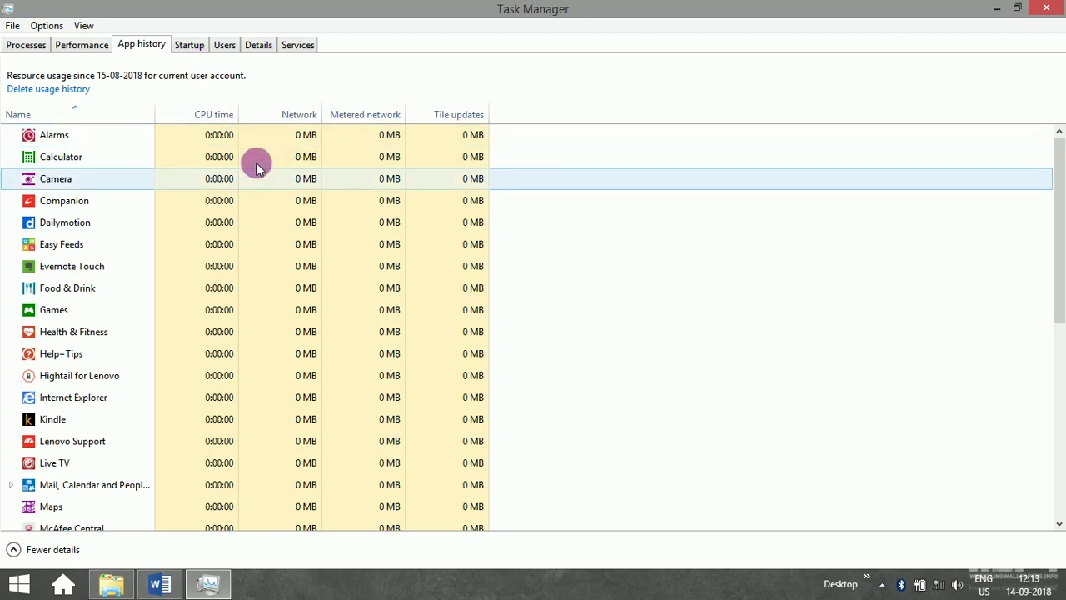
left_click(192, 46)
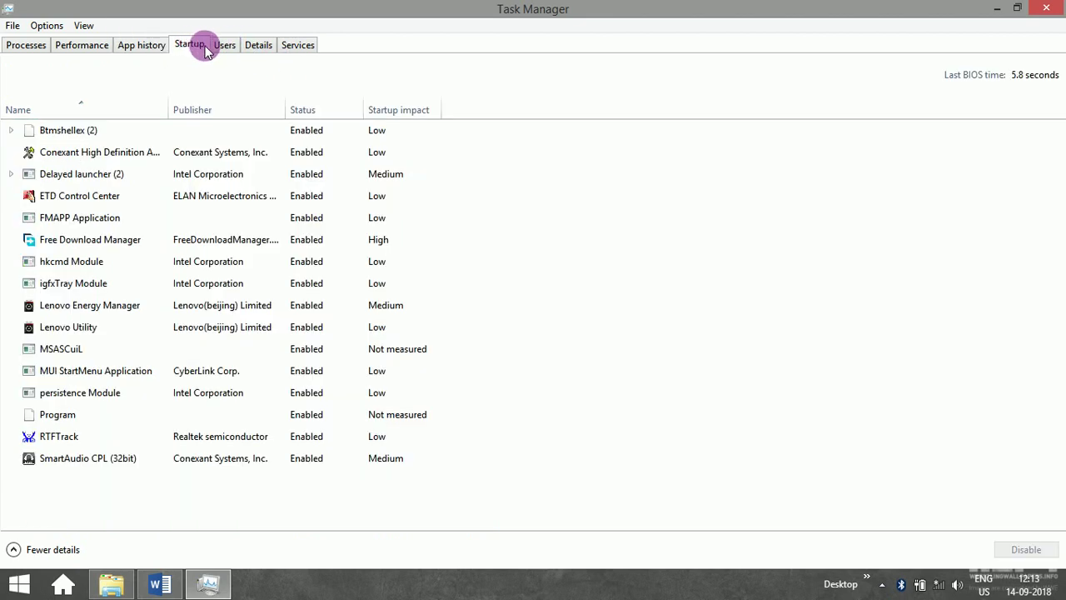
Expand the signed-in user's entry to view the processes running under that account, and collapse it again.
left_click(223, 47)
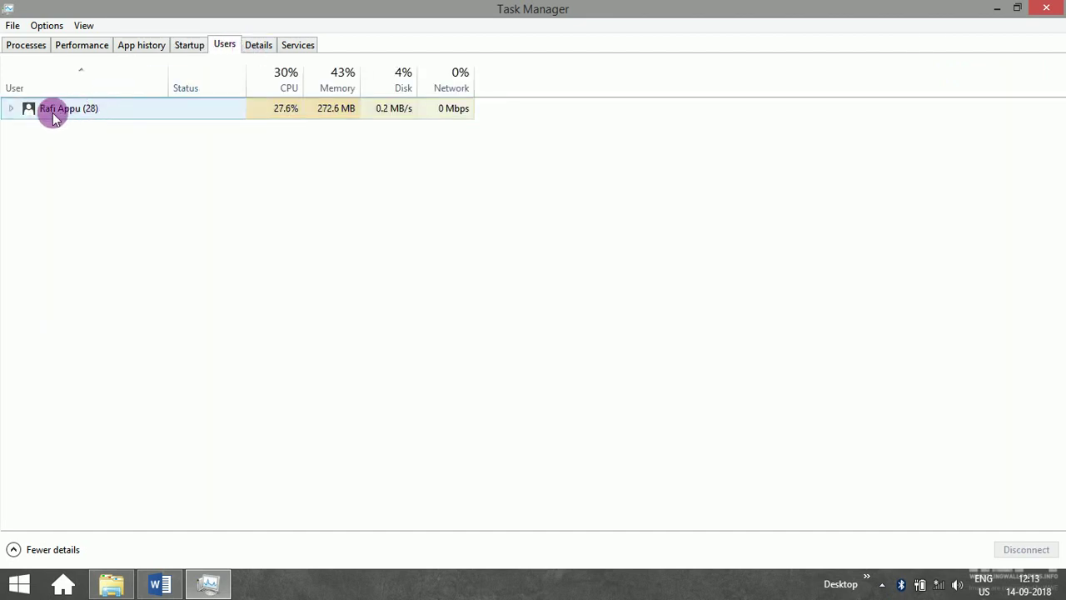
left_click(12, 110)
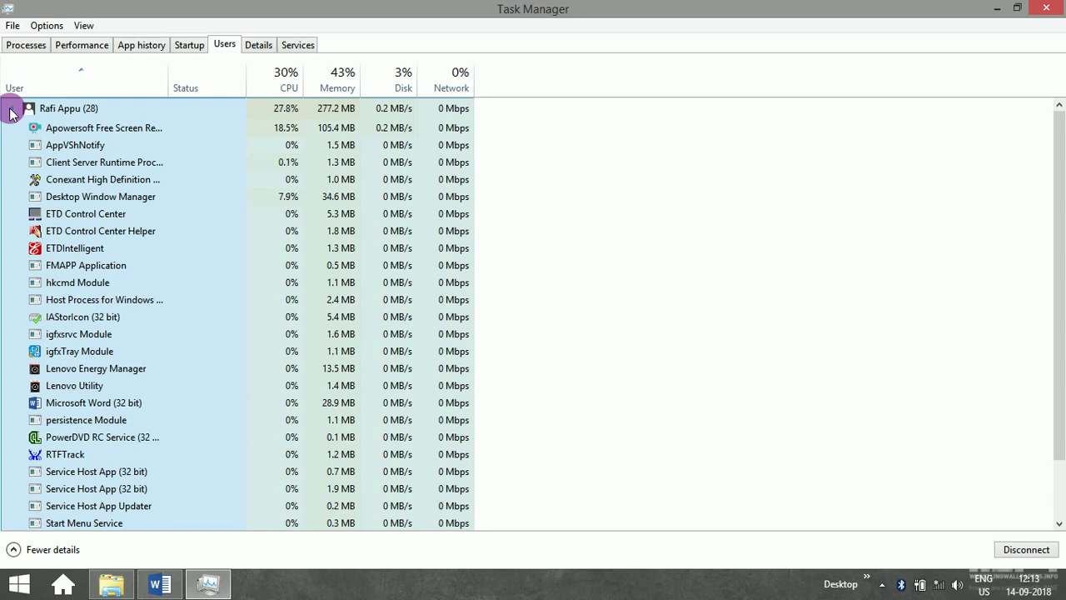
left_click(12, 110)
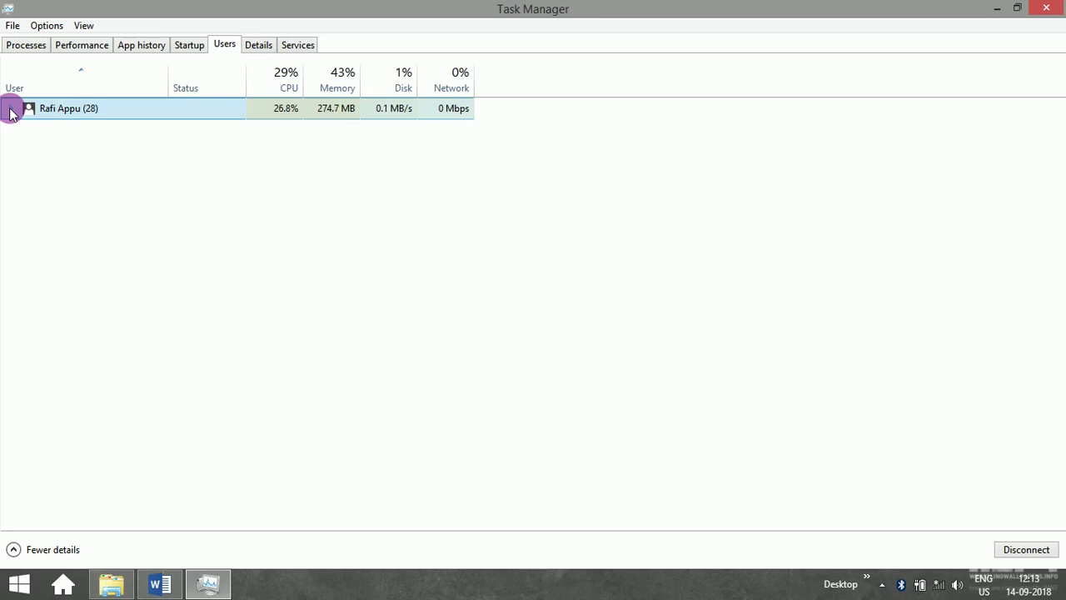
left_click(11, 111)
left_click(11, 111)
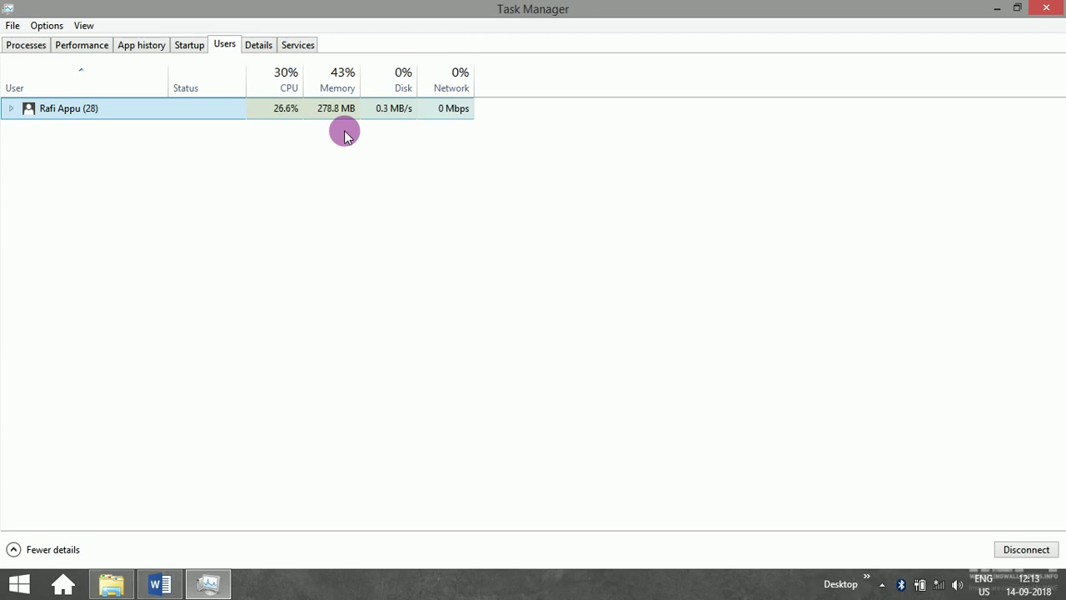
Revisit the detailed process list and minimize the Task Manager window to show the desktop.
left_click(260, 45)
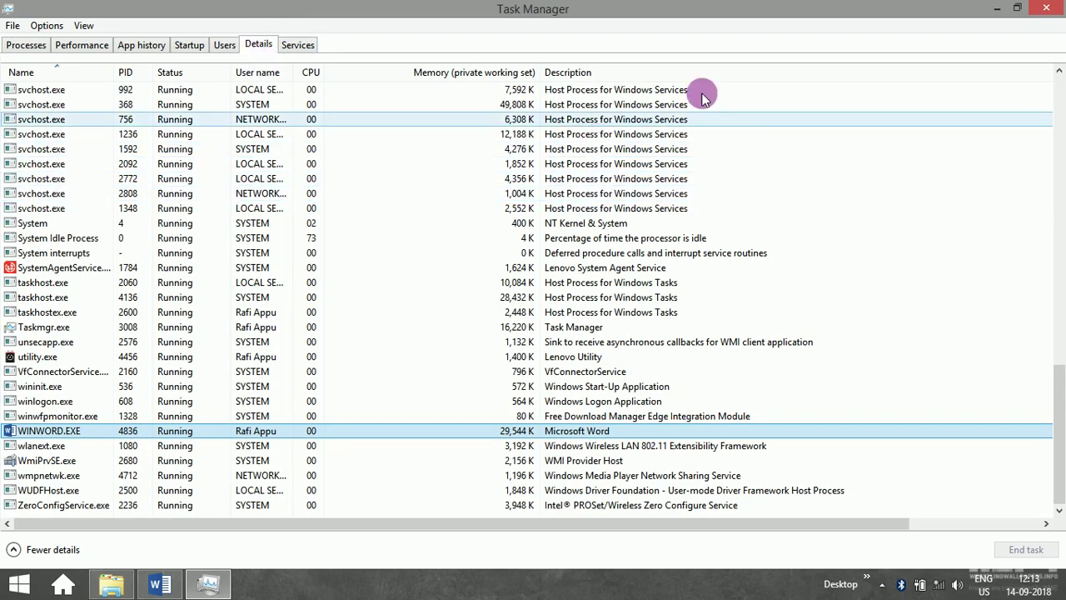
left_click(999, 8)
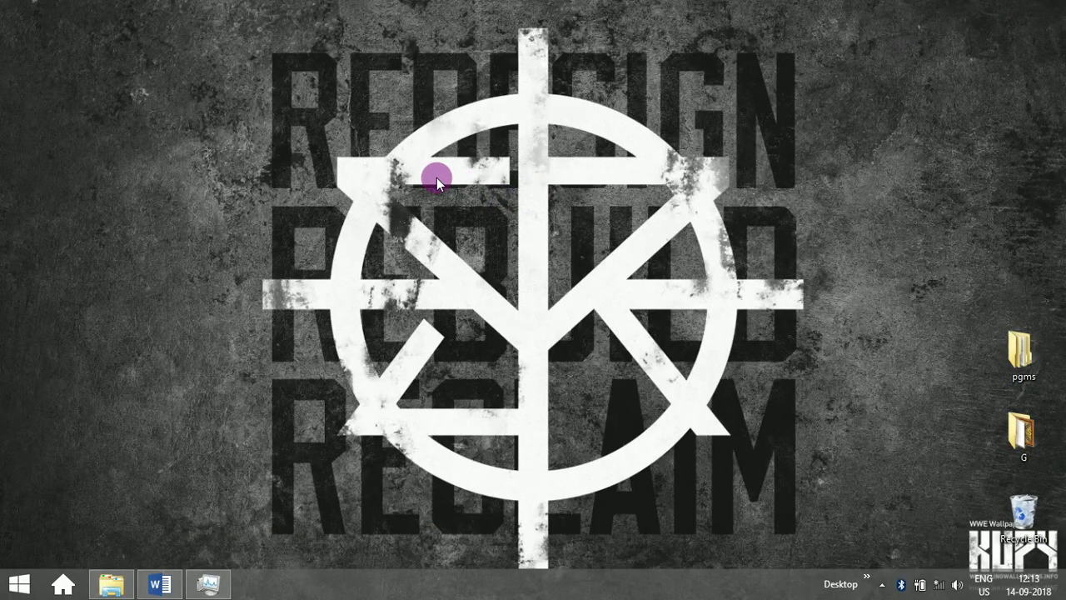